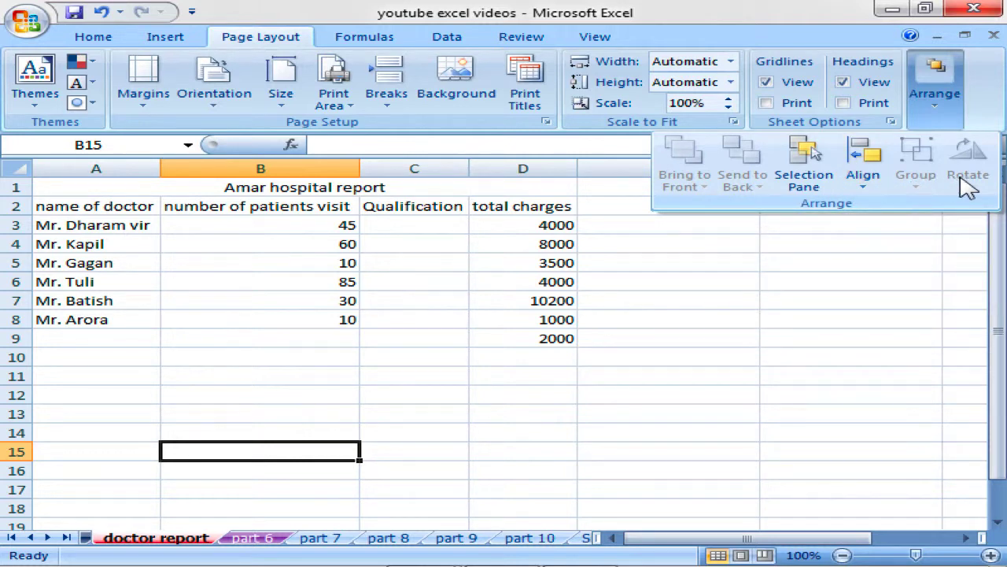
click(712, 316)
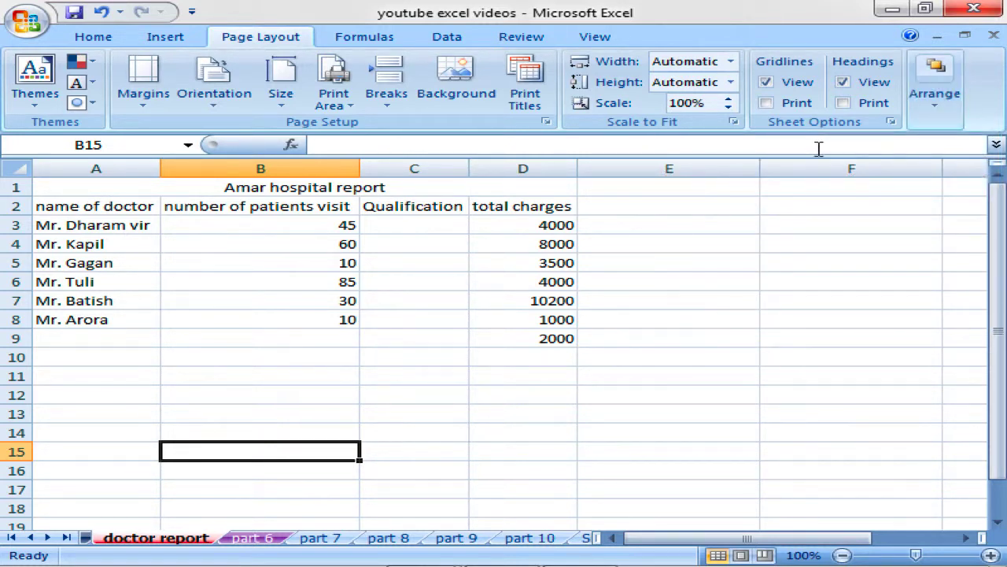
scroll(377, 393, down, 1)
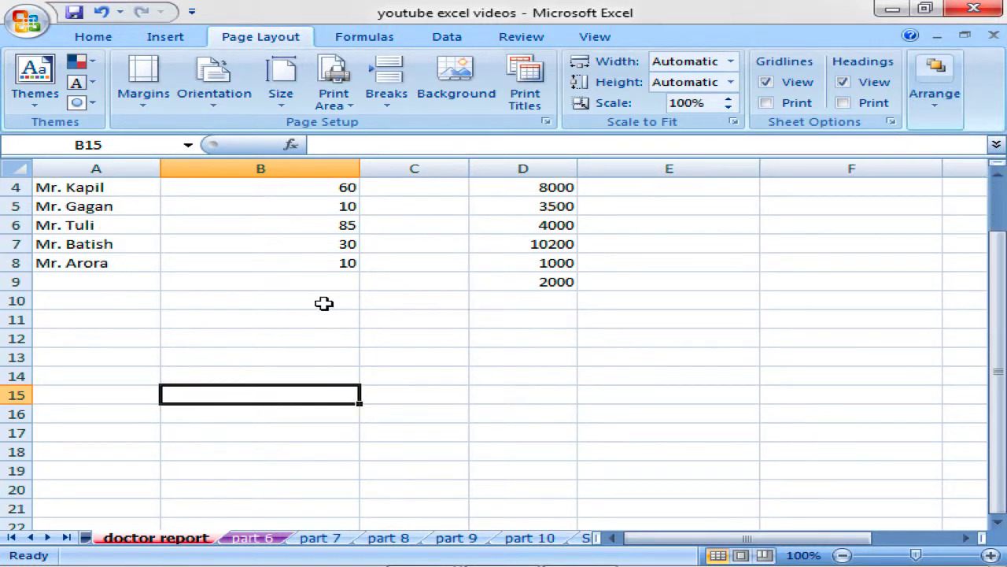
scroll(335, 313, up, 1)
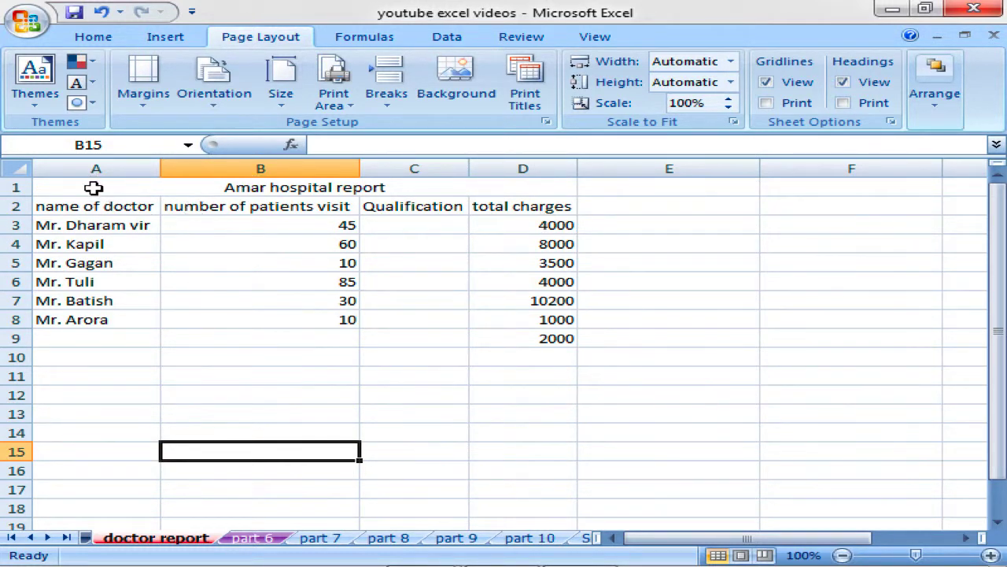
drag(93, 187, 112, 331)
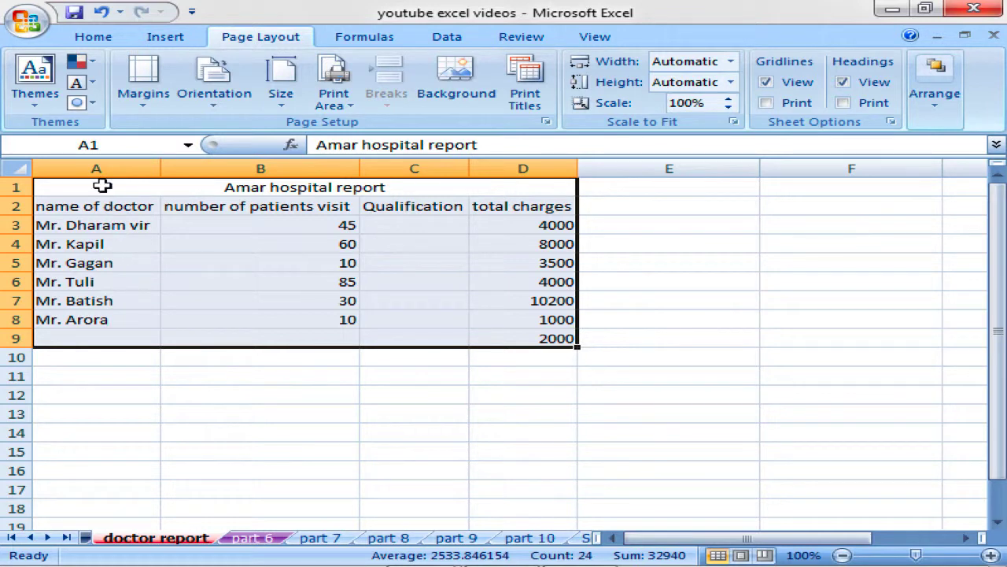
drag(102, 185, 170, 329)
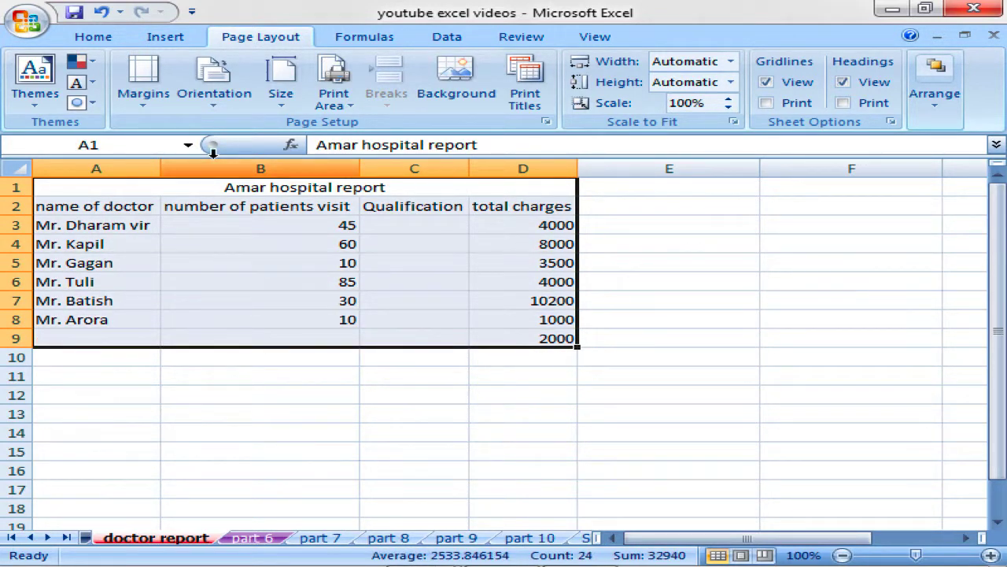
click(614, 260)
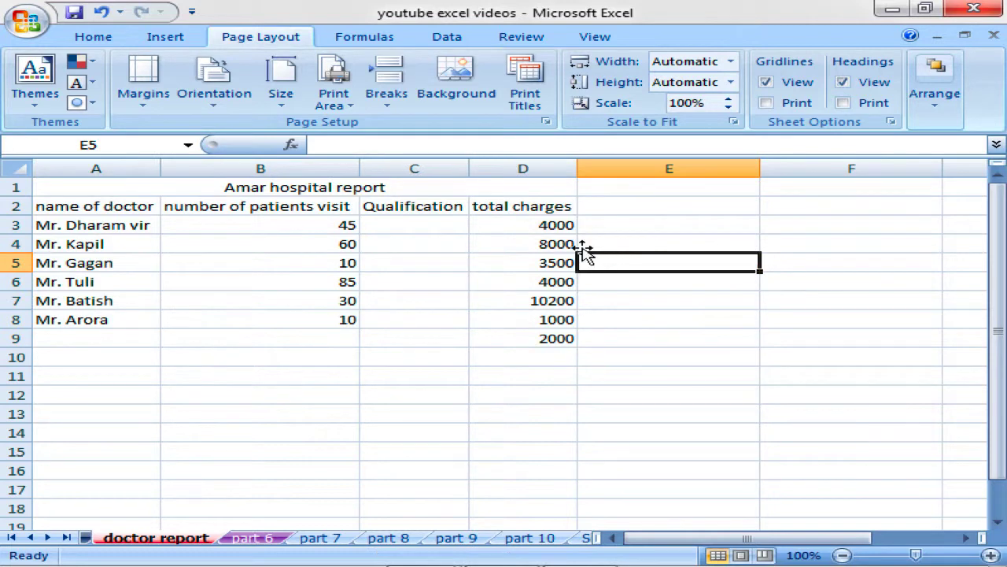
Draw a 5-point star shape just below the data table, spanning columns B to D and rows 10 to 15
click(164, 39)
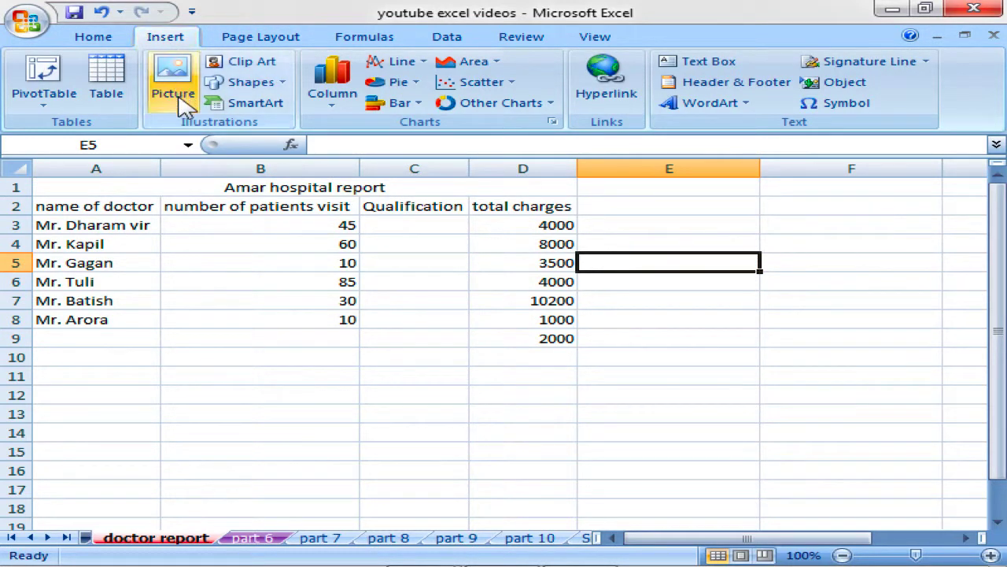
click(247, 82)
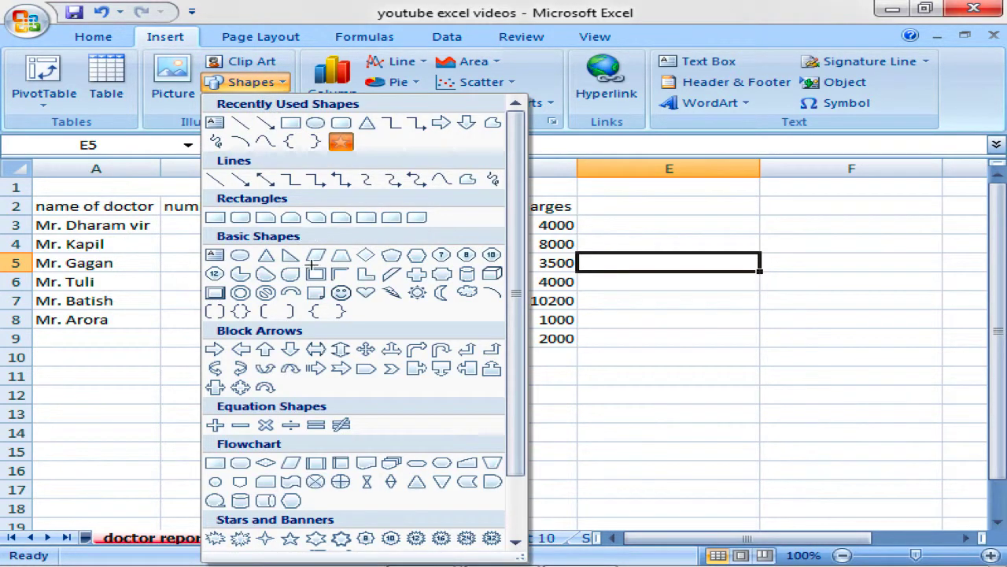
click(340, 141)
mouse_move(289, 350)
mouse_down()
mouse_move(538, 452)
mouse_move(536, 461)
mouse_up()
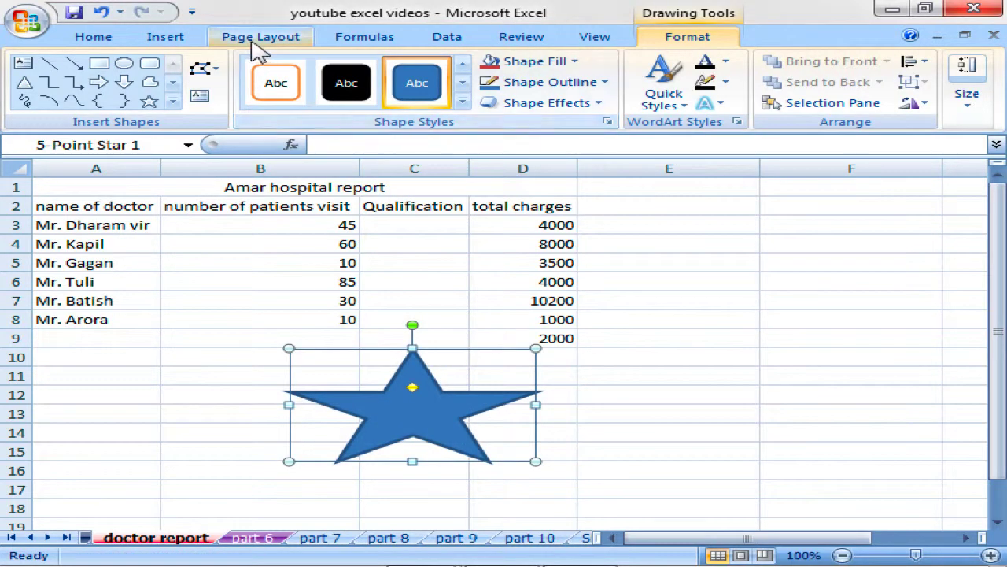
Draw an oval overlapping the tip of the star's right arm, in column D around rows 11 to 14
click(181, 37)
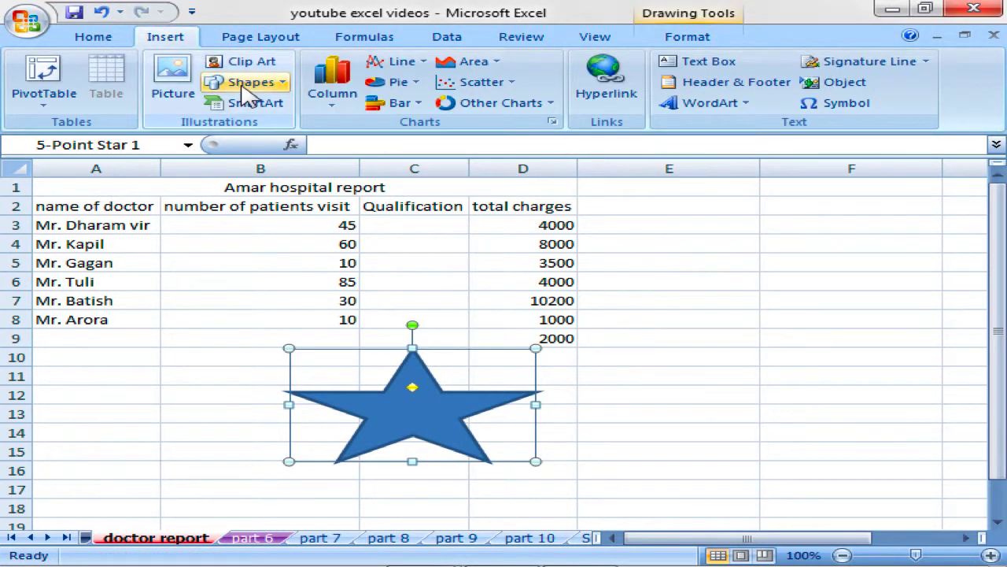
click(244, 82)
click(315, 123)
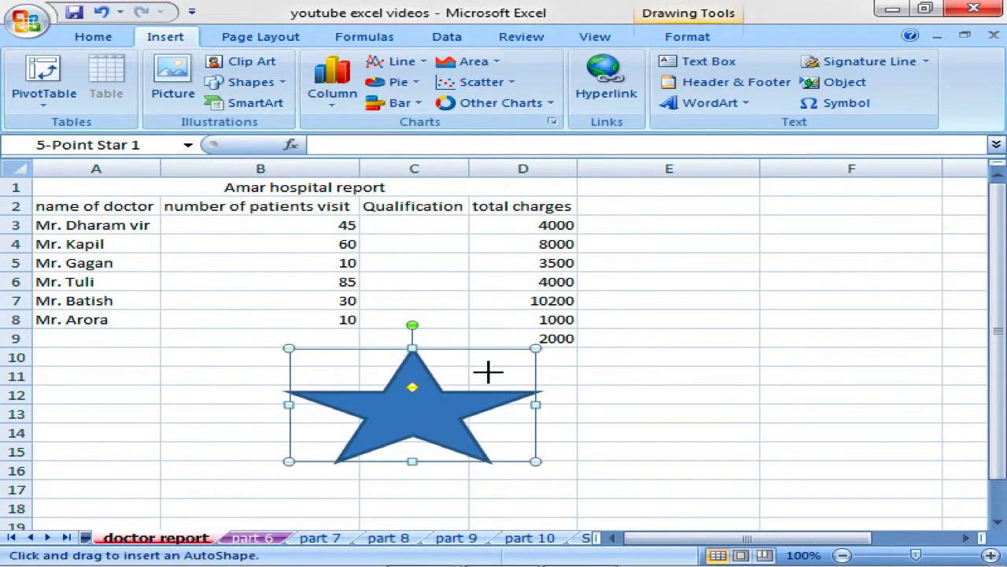
drag(474, 363, 582, 430)
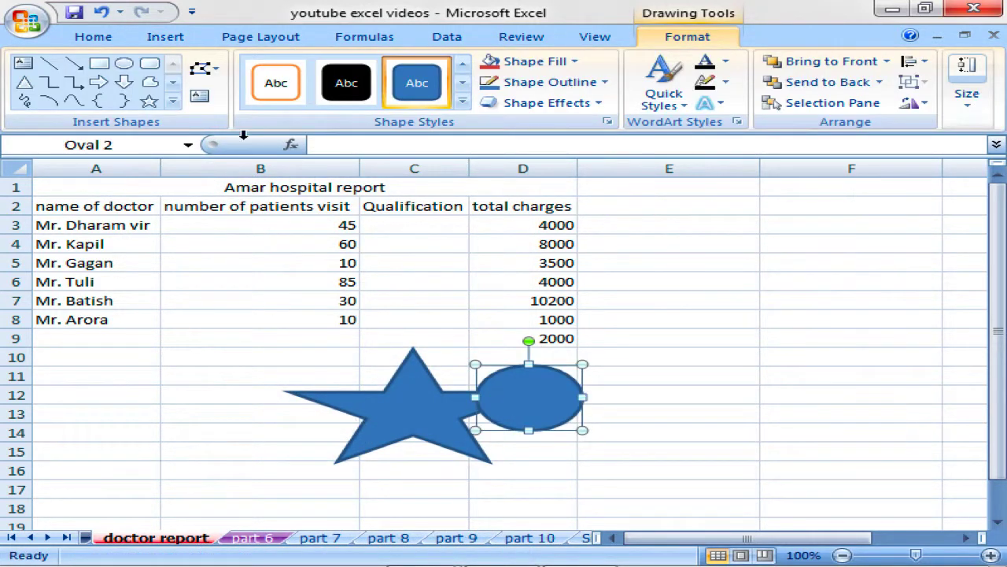
Draw a rectangle over the star's left arm and a rounded rectangle covering its top point
click(99, 64)
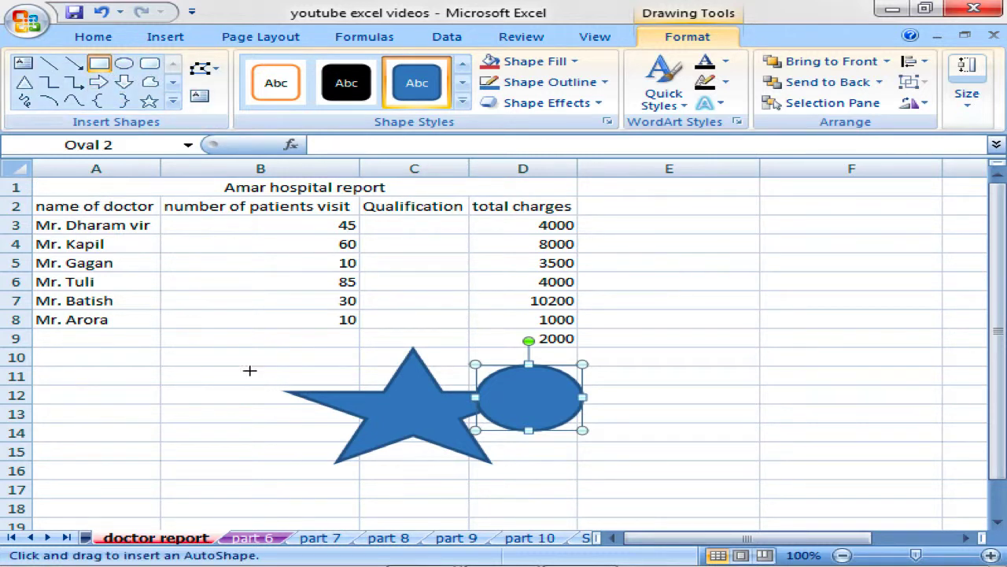
drag(249, 370, 358, 422)
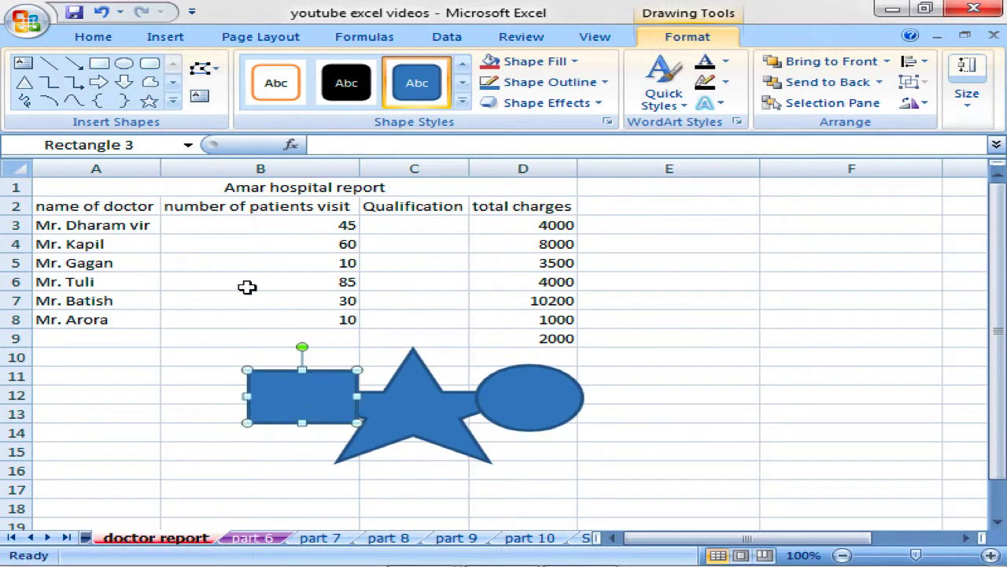
click(150, 63)
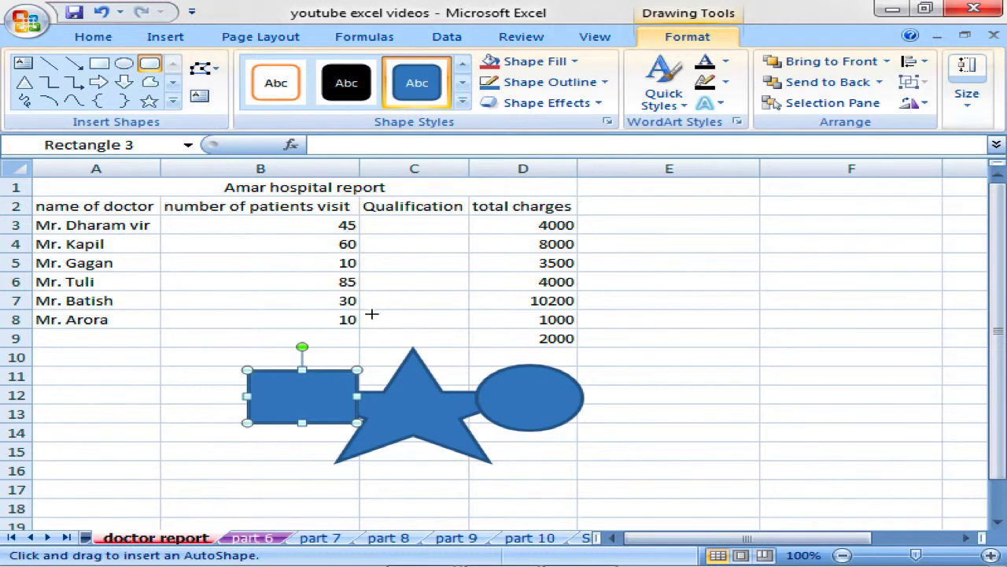
drag(372, 314, 451, 389)
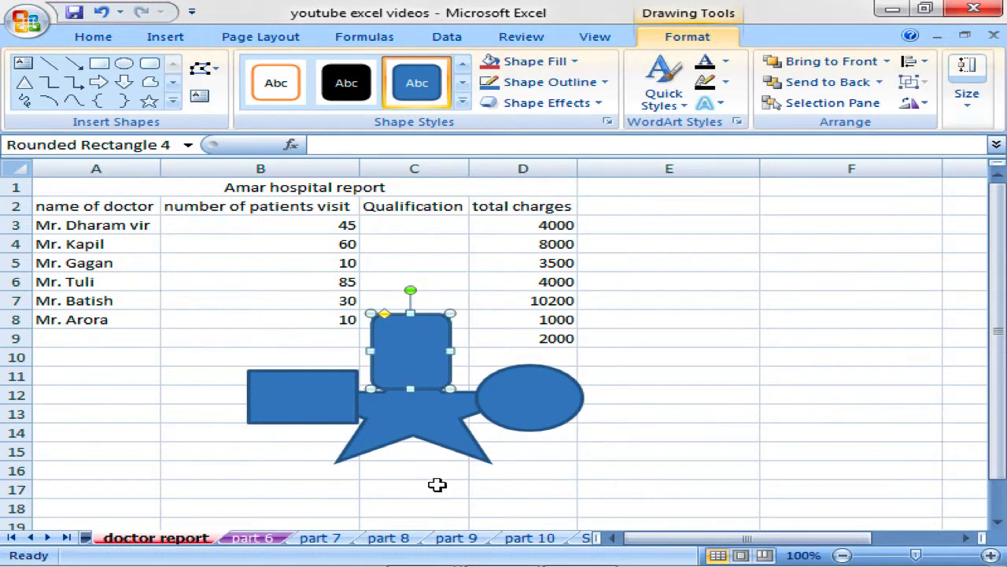
drag(416, 352, 422, 344)
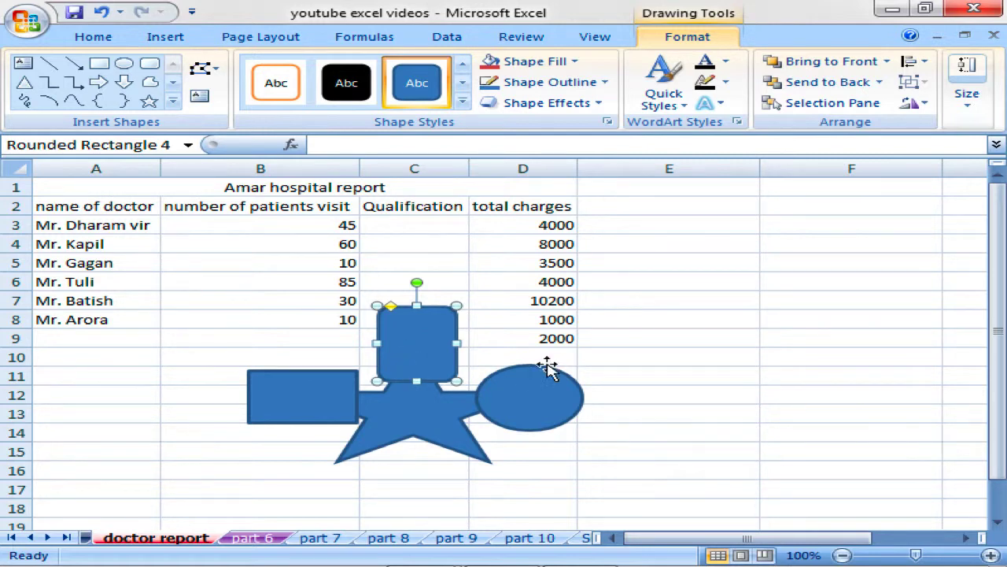
Fill the oval with a dark orange theme colour
click(596, 361)
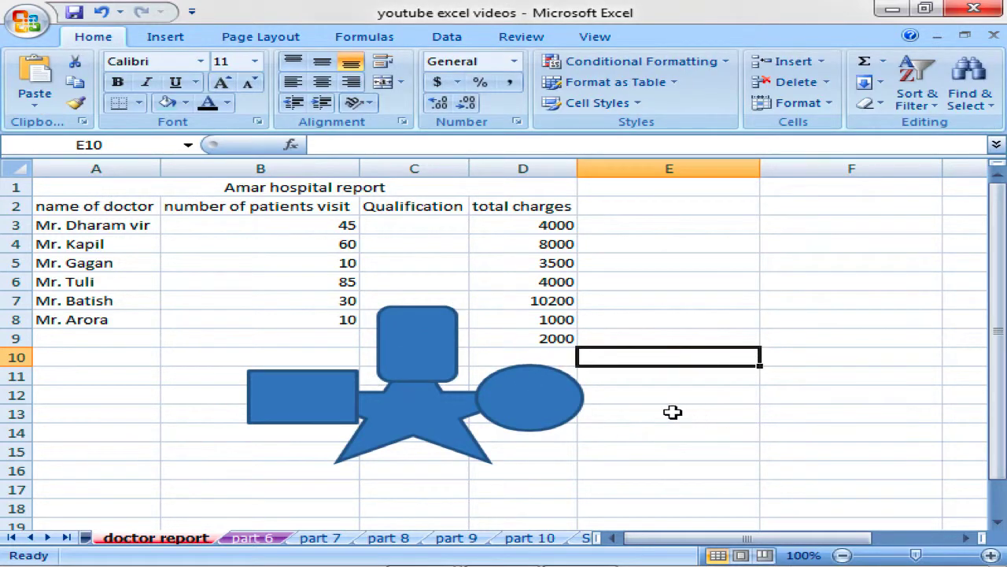
click(546, 412)
click(541, 67)
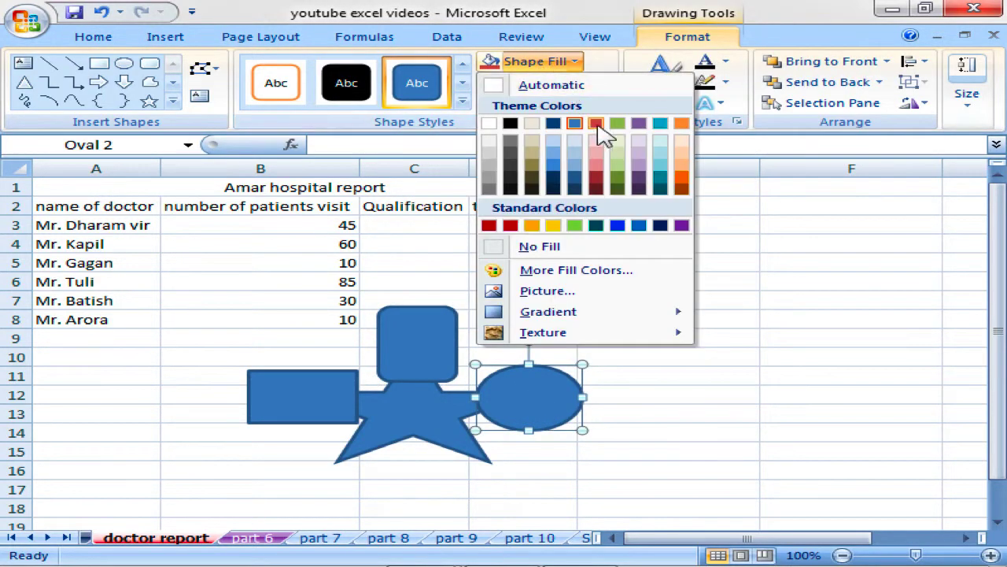
click(678, 171)
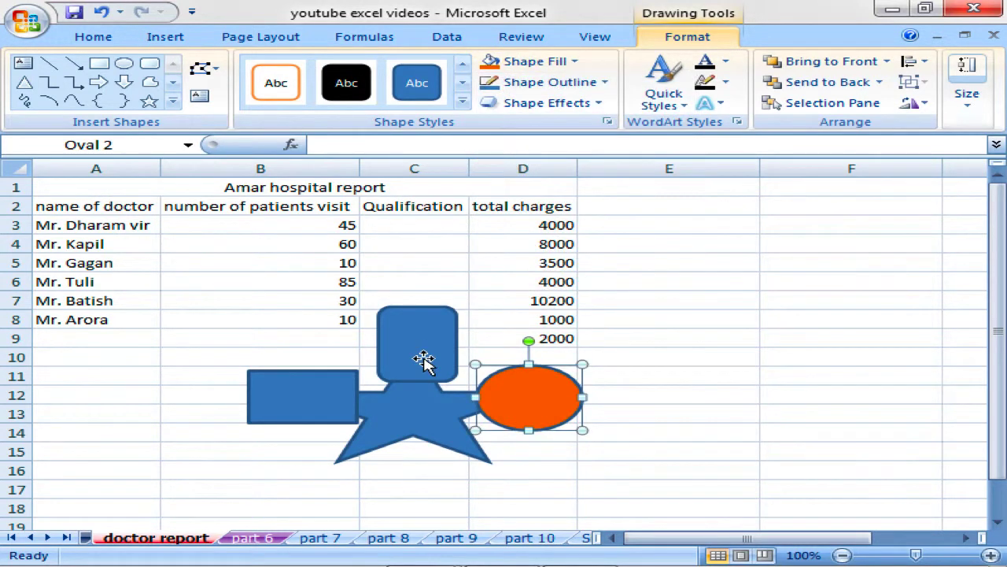
Fill the rectangle with standard red and the rounded rectangle with standard orange
click(304, 386)
click(575, 62)
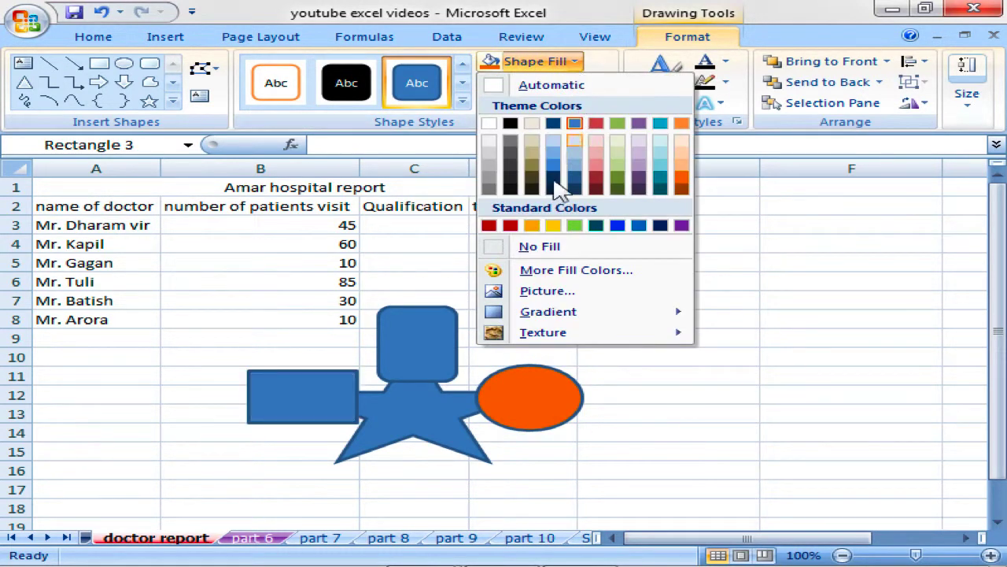
click(519, 229)
click(455, 331)
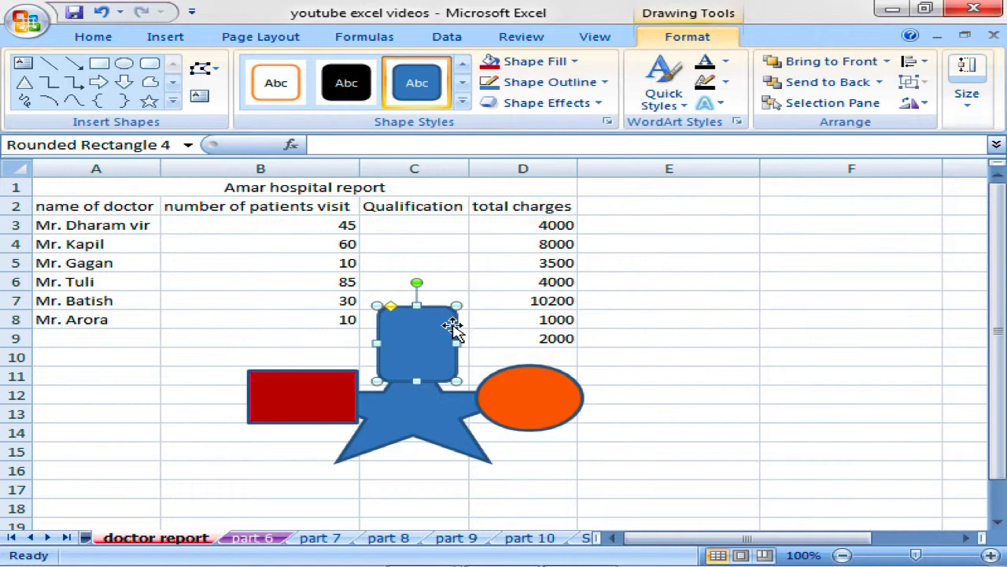
click(550, 62)
click(534, 227)
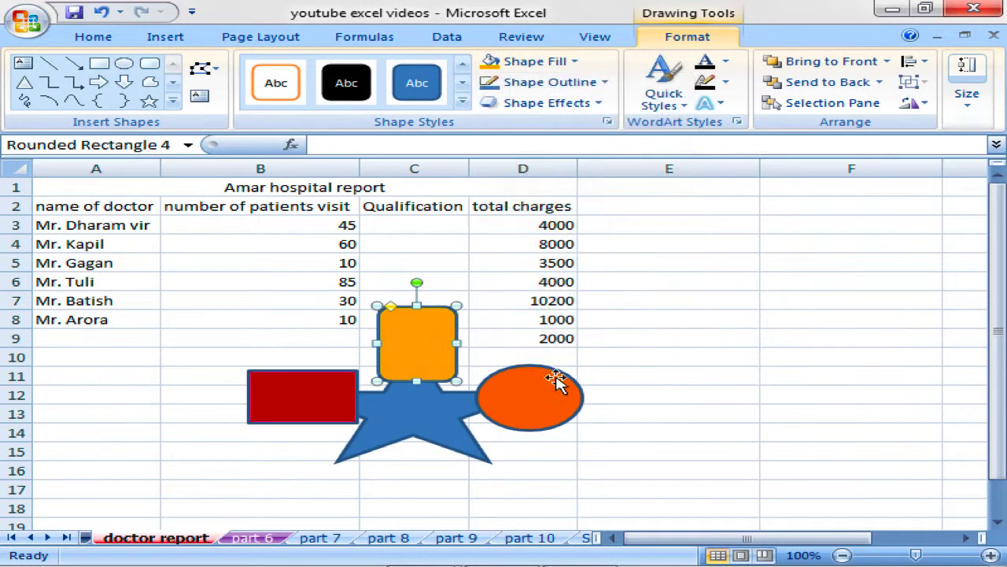
click(616, 400)
click(555, 406)
click(417, 346)
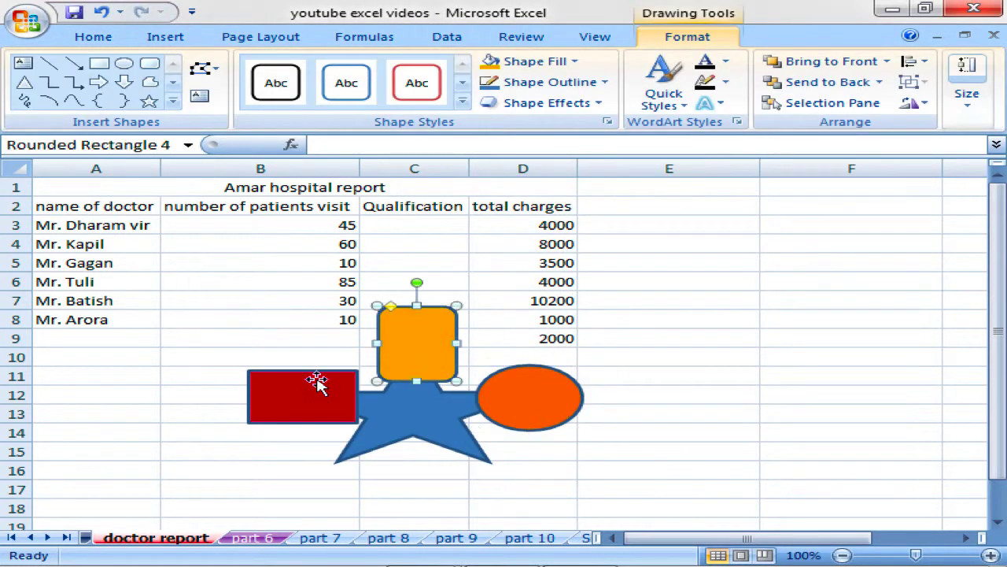
click(319, 383)
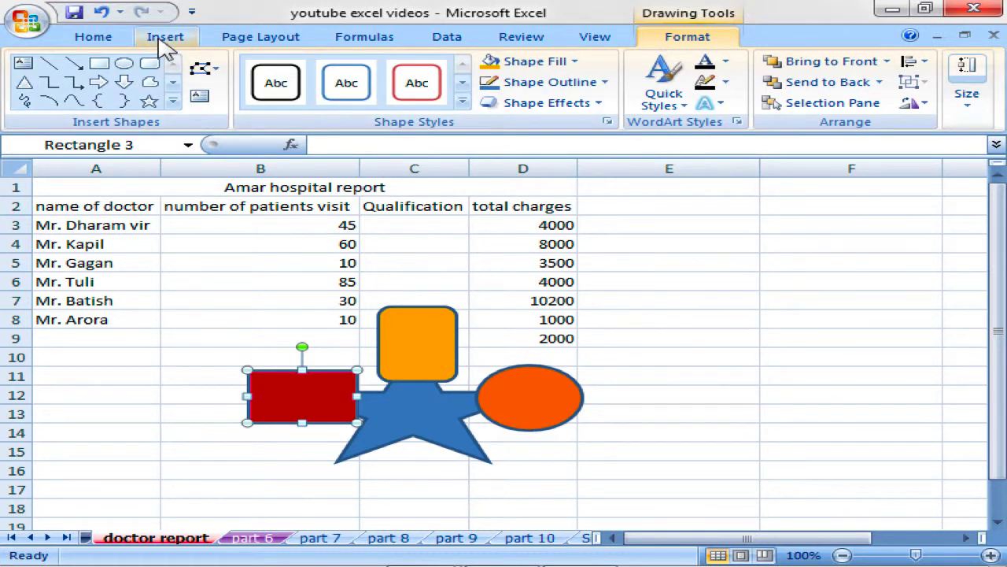
View the Bring to Front options in the page layout arrangement commands for the red rectangle without applying one
click(238, 43)
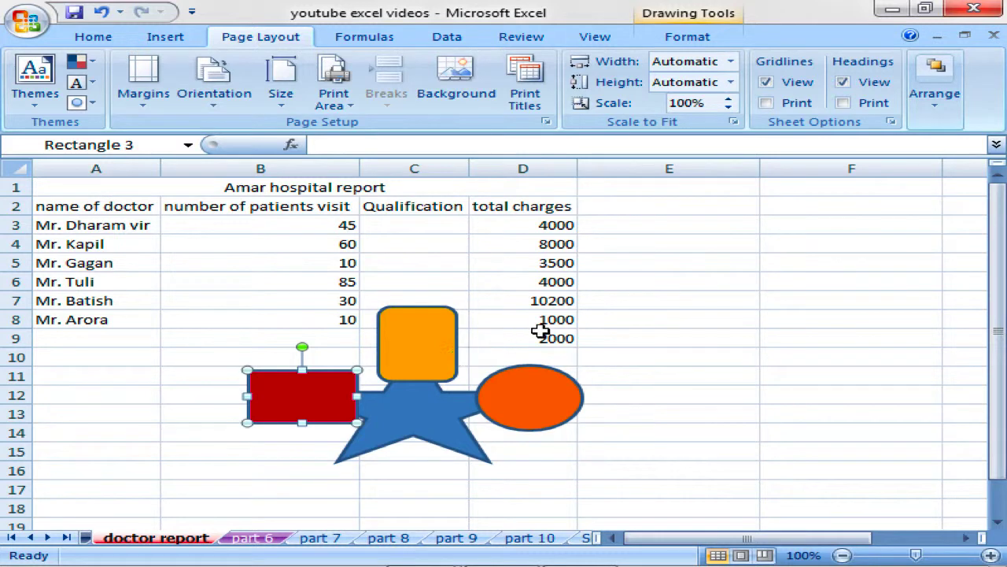
click(944, 116)
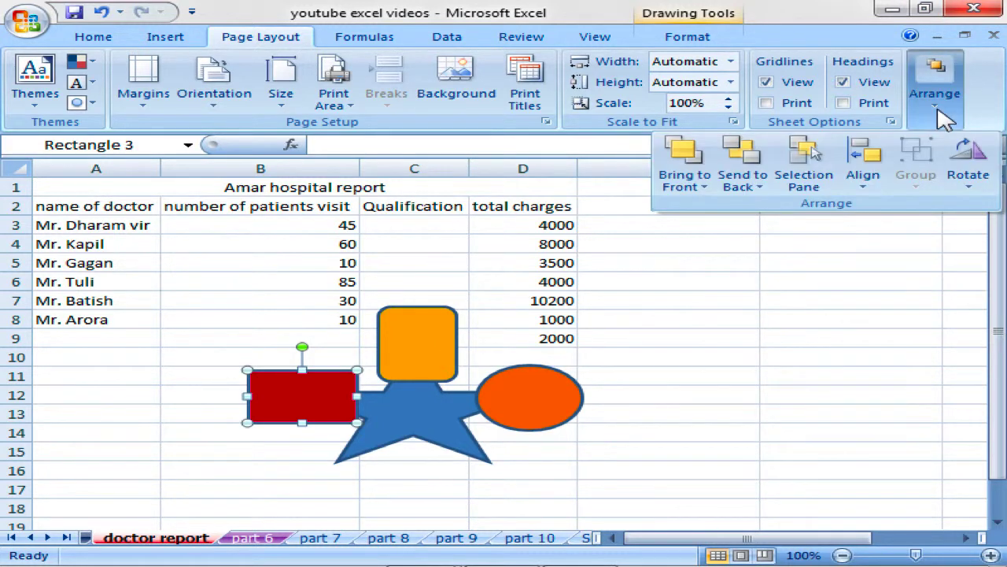
click(709, 189)
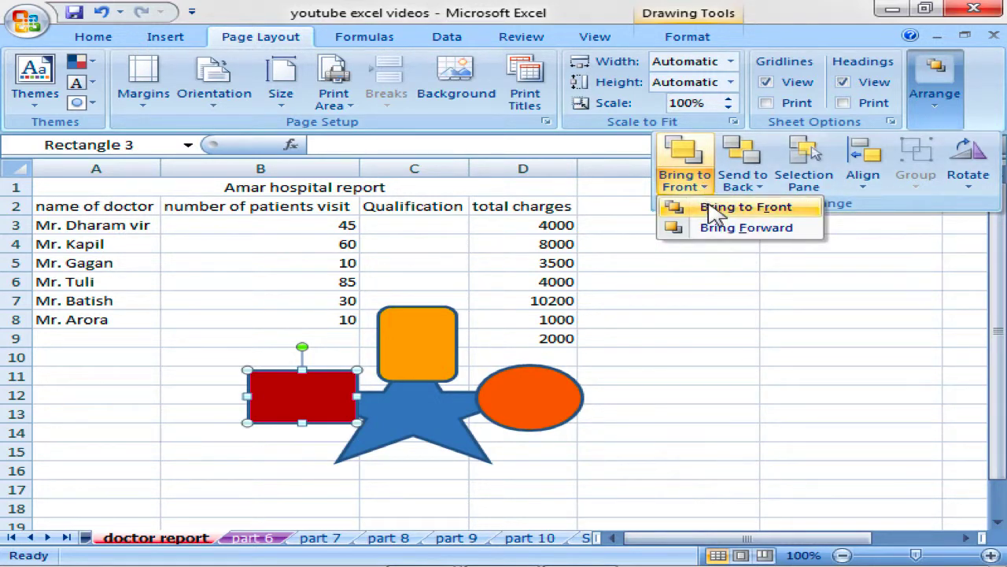
click(405, 421)
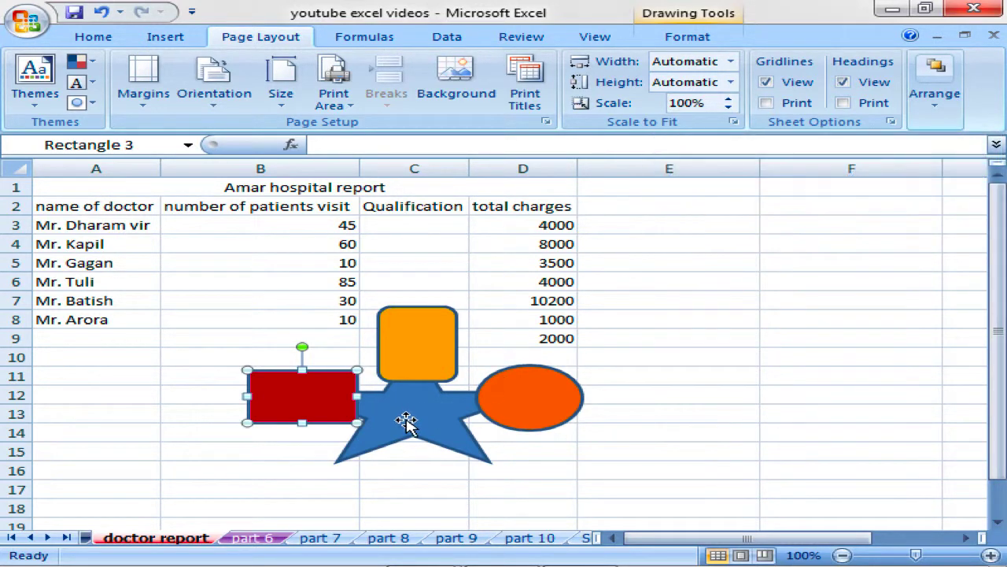
Bring the blue star to the front of all the other shapes
click(426, 438)
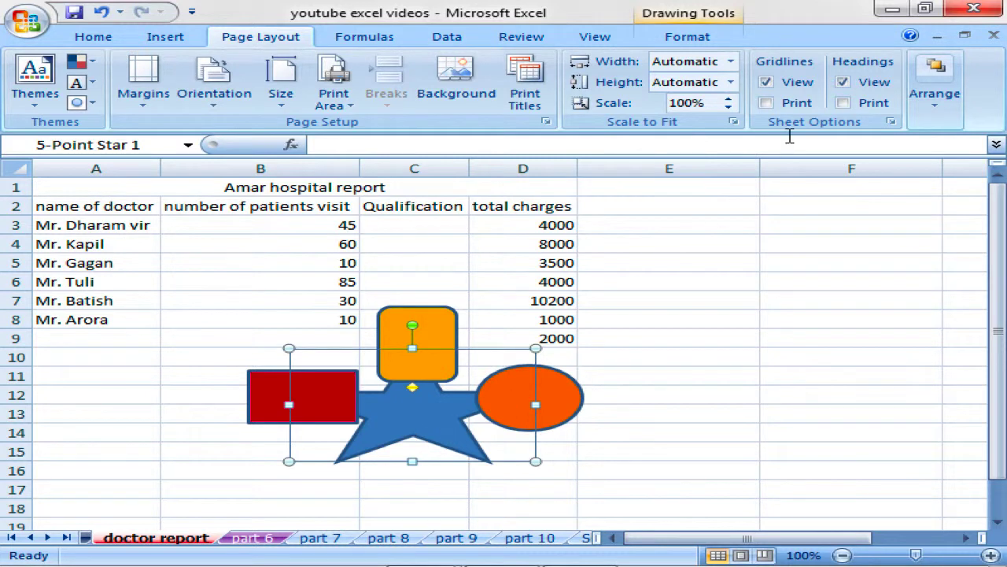
click(937, 114)
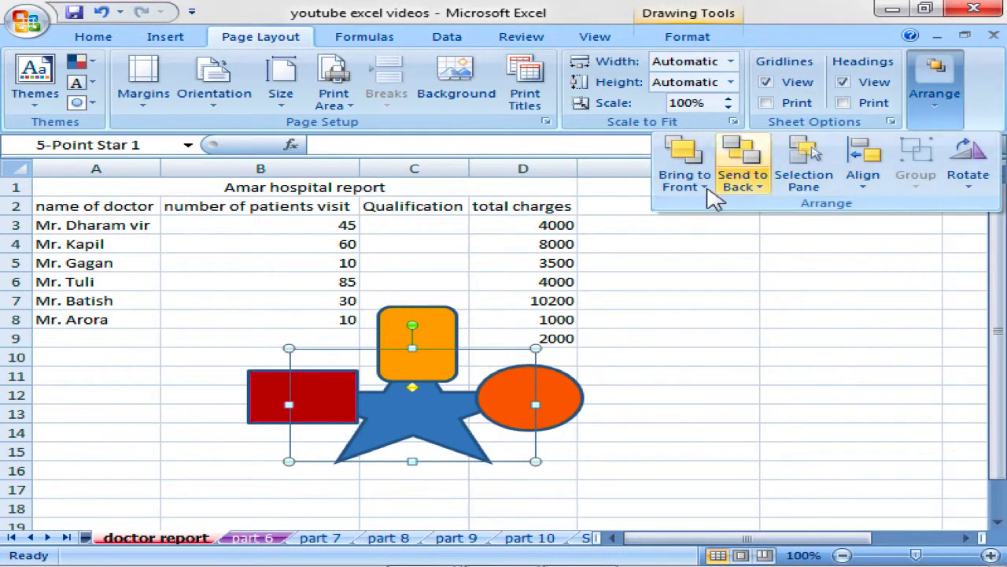
click(685, 177)
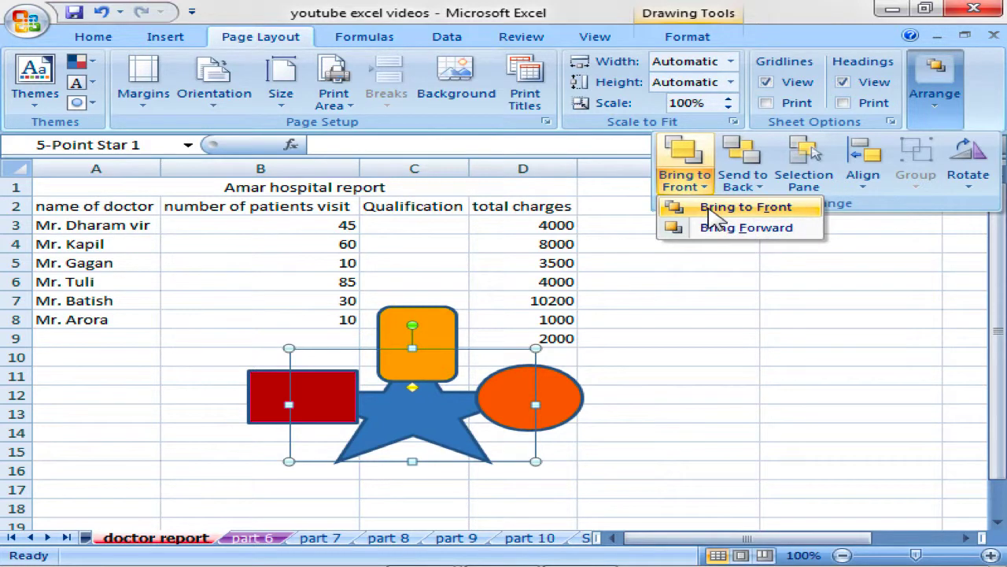
click(713, 208)
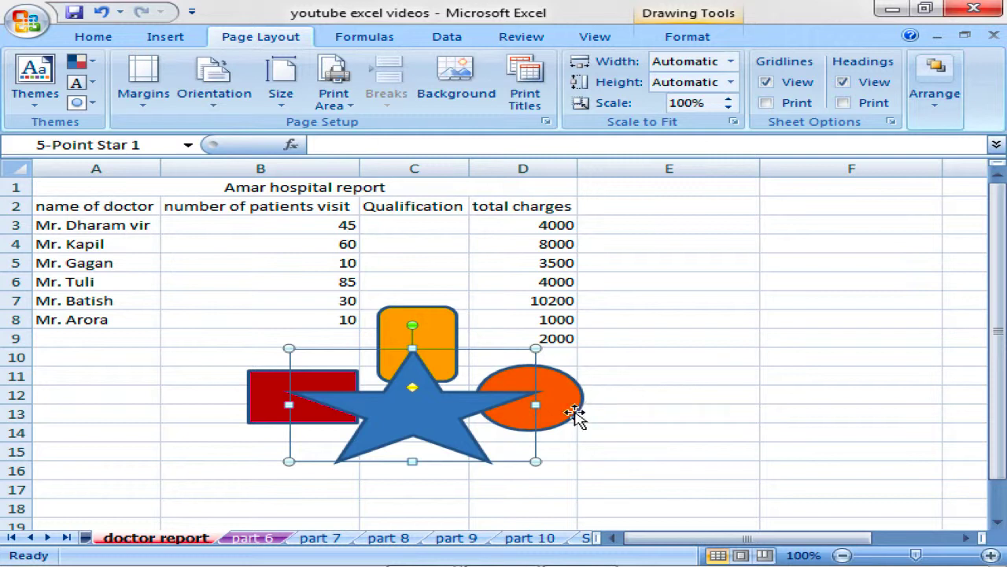
View the Bring to Front options for the blue star without applying one
click(921, 106)
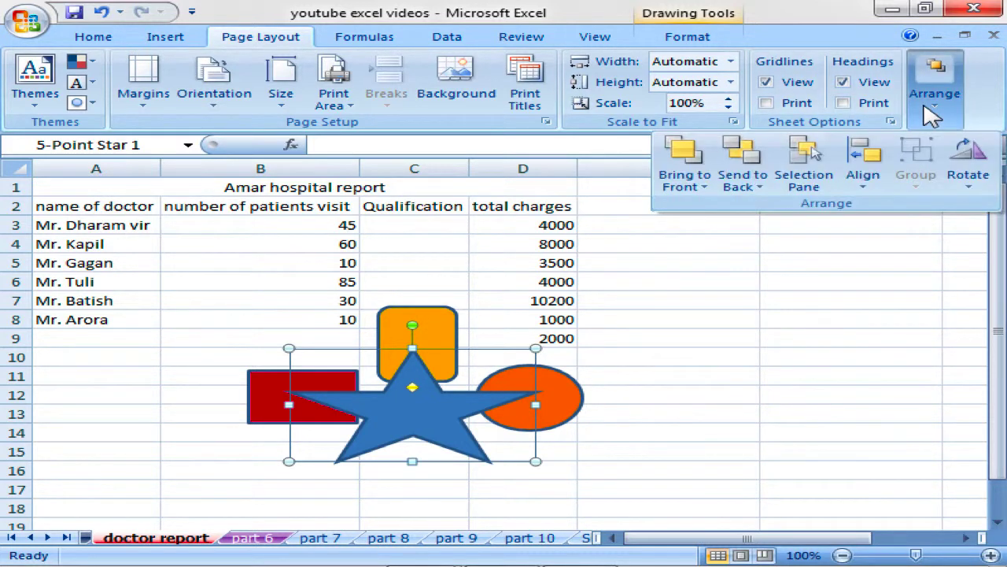
click(700, 189)
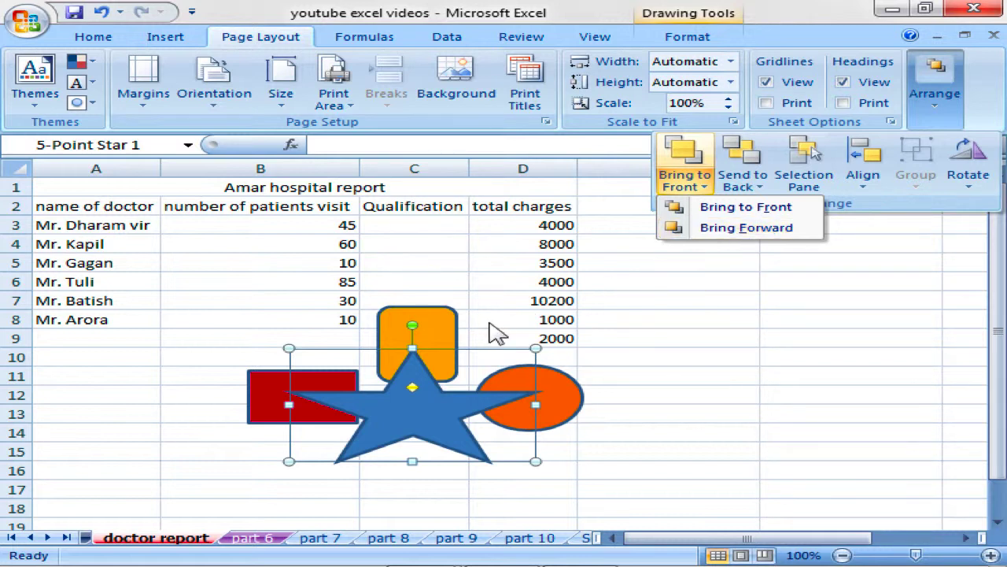
click(456, 337)
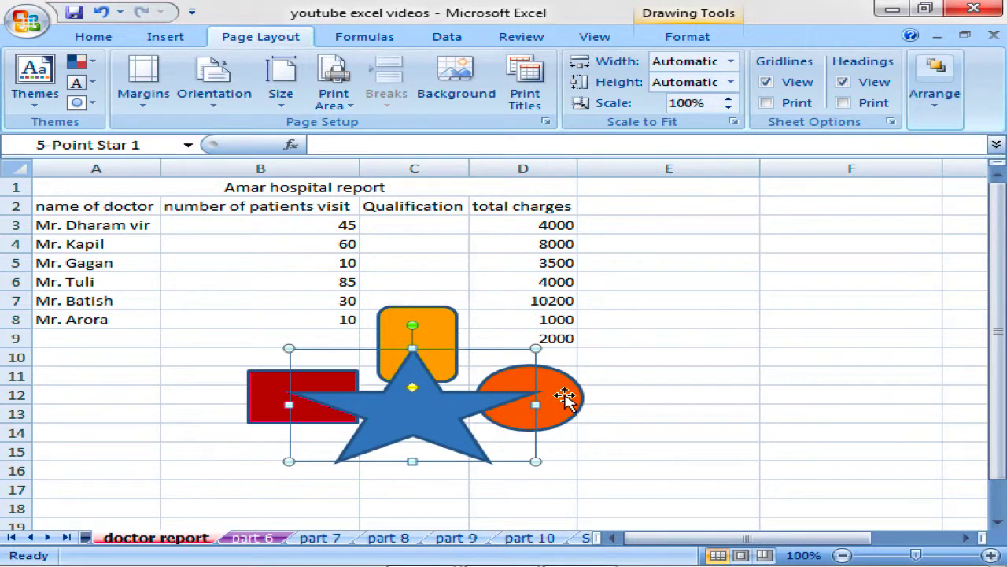
Undo bringing the blue star to the front
click(565, 398)
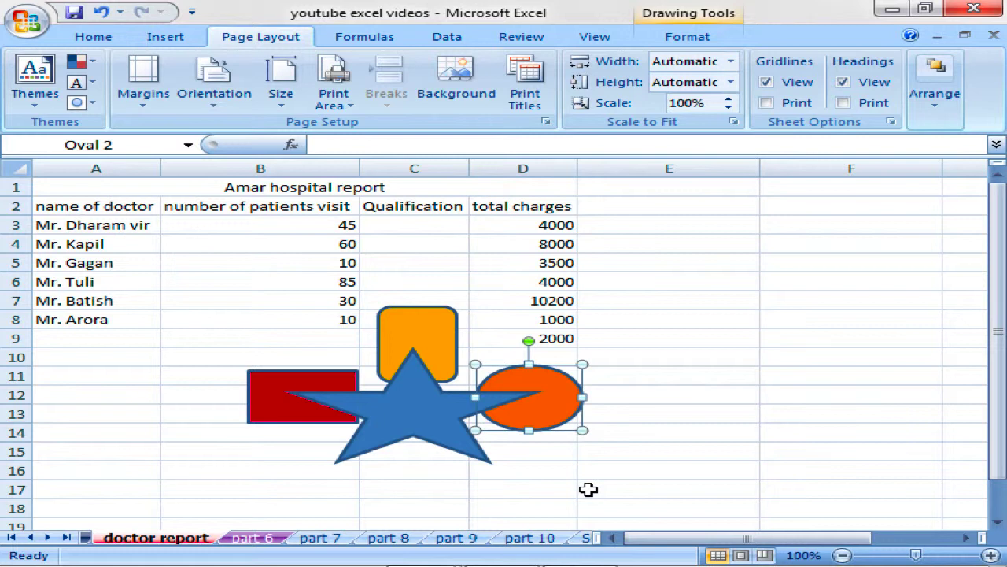
click(398, 383)
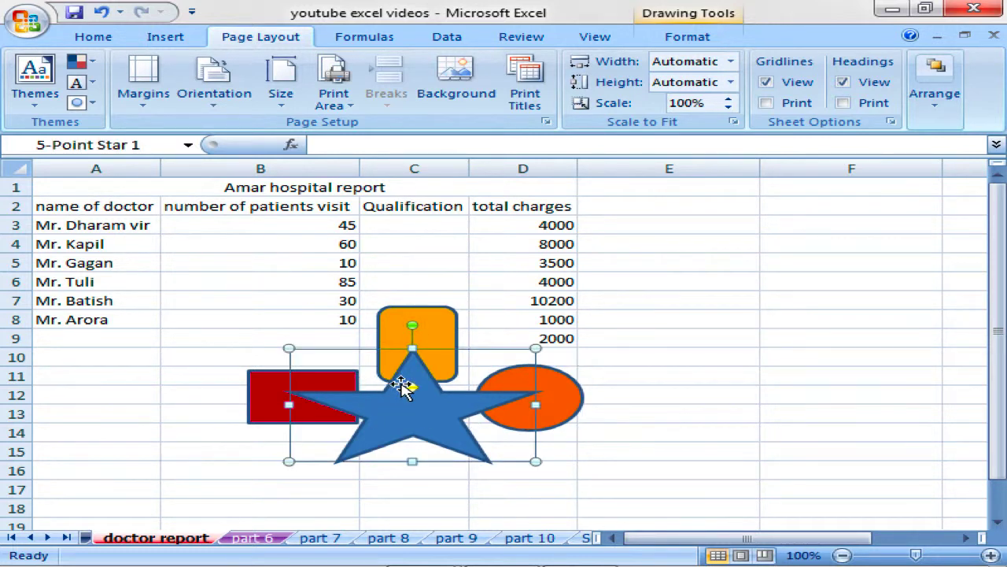
key(ctrl+z)
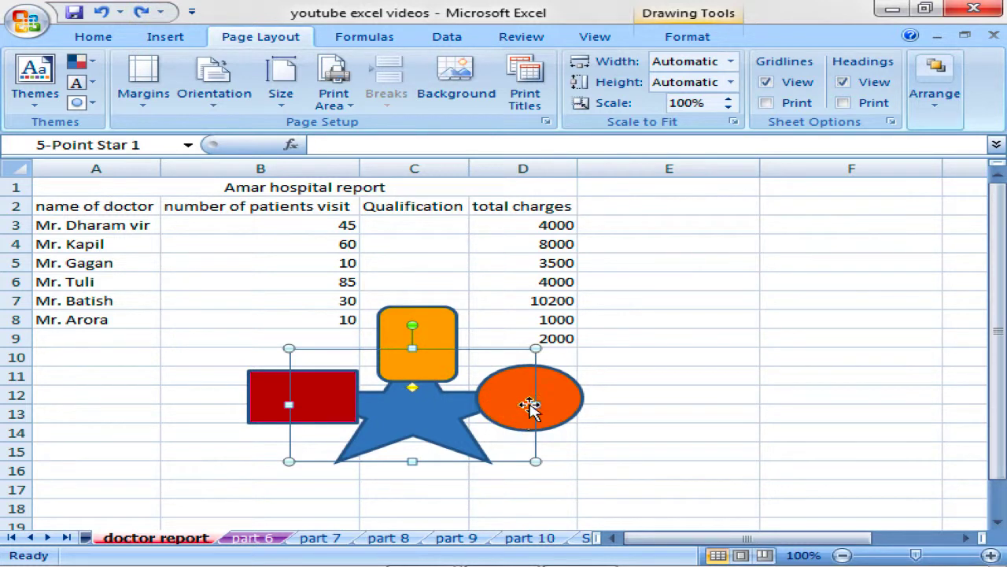
Bring the blue star forward by one level in the stacking order and deselect it
click(927, 96)
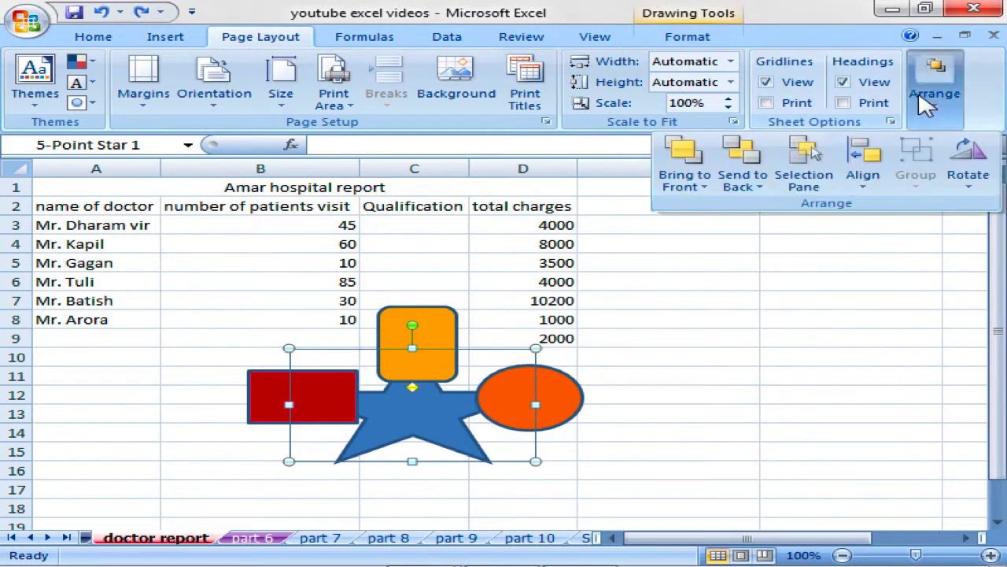
click(716, 192)
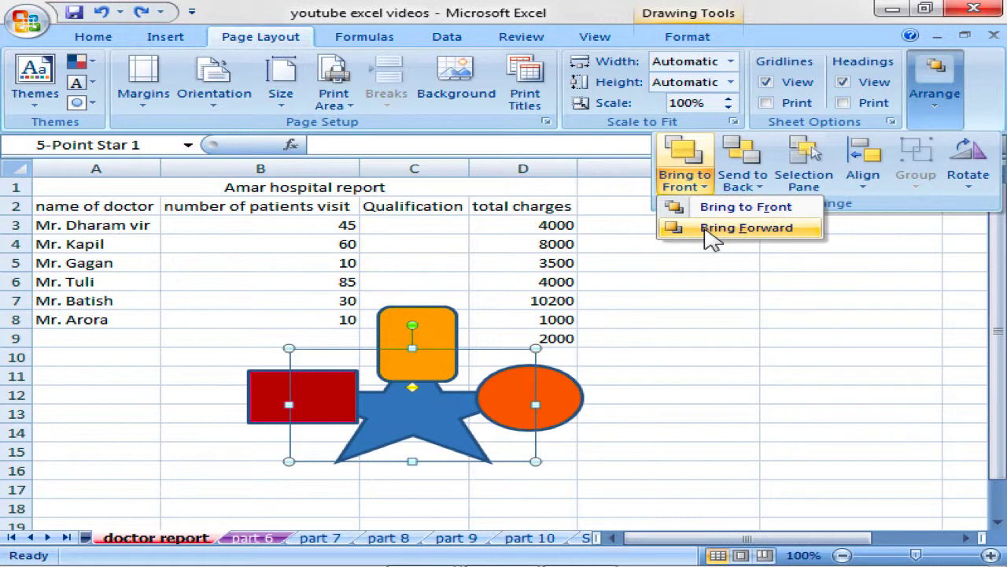
click(712, 228)
click(582, 416)
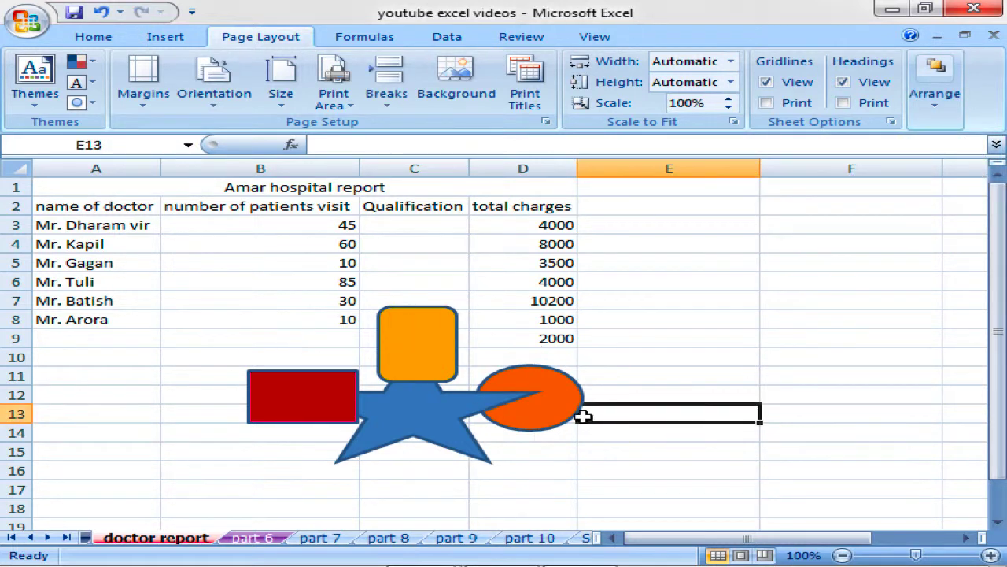
Select the oval, rounded rectangle, red rectangle and star individually to examine how each one overlaps the star
click(565, 411)
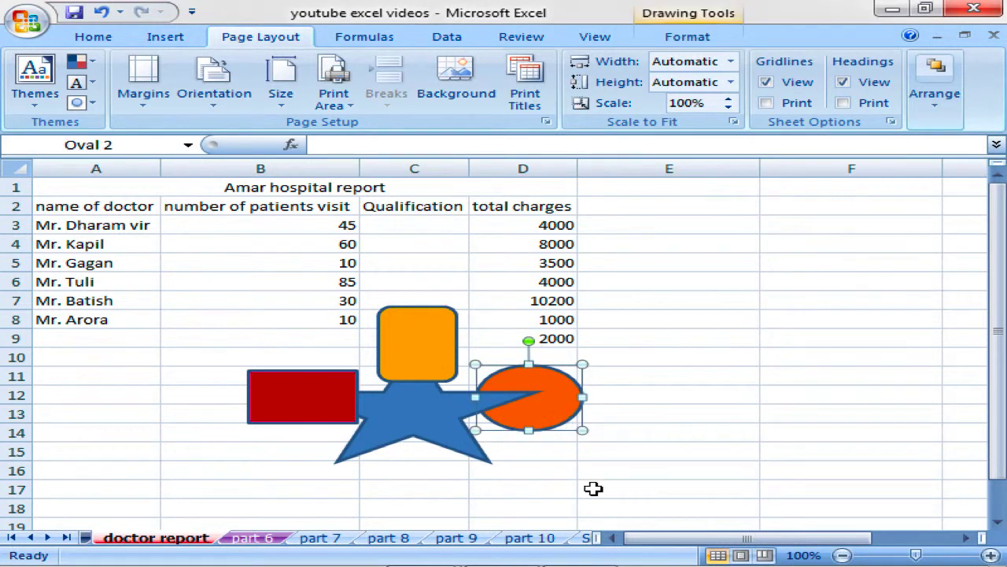
click(427, 373)
click(324, 397)
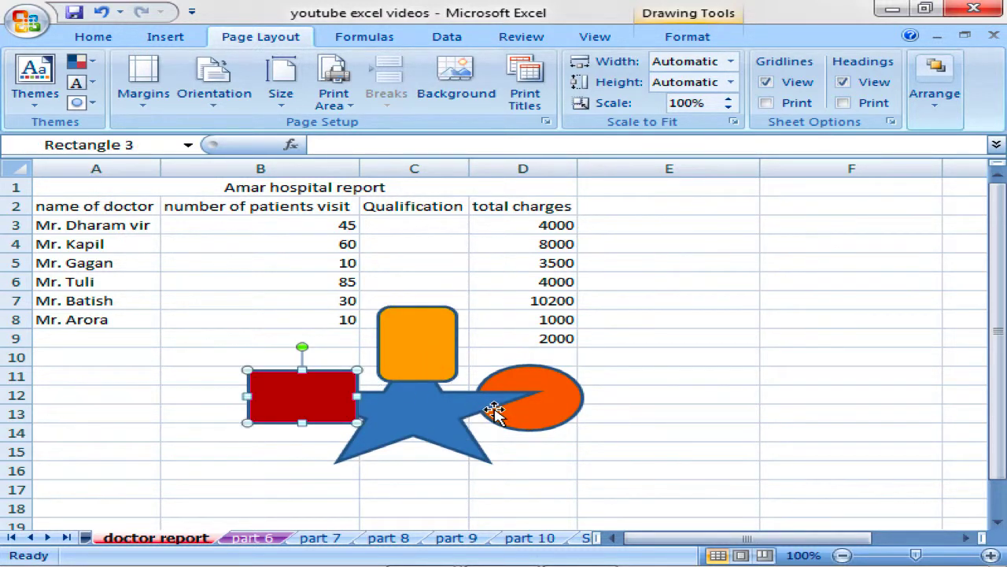
click(522, 418)
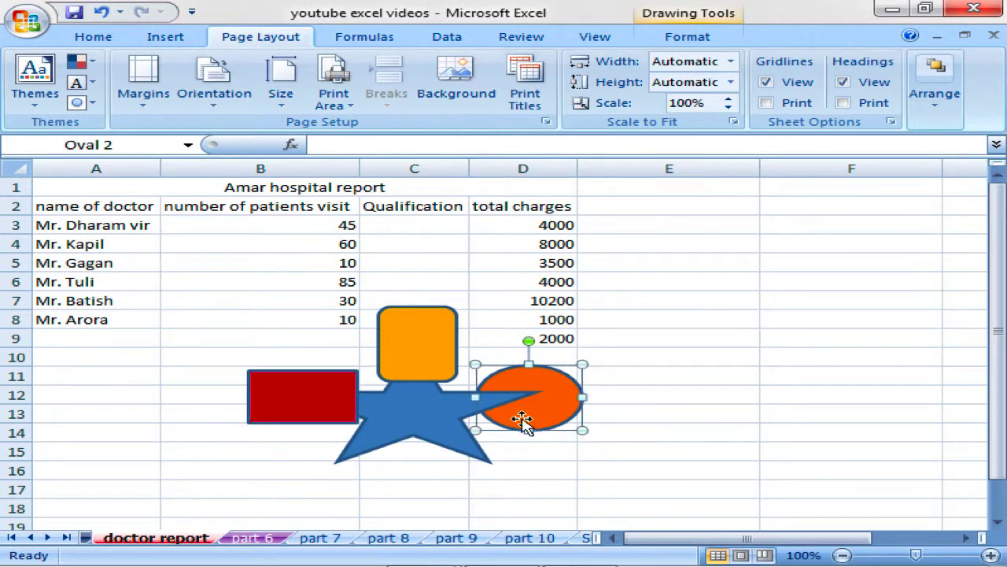
click(421, 427)
View the Bring to Front and Send to Back options for the orange oval without applying any
click(553, 408)
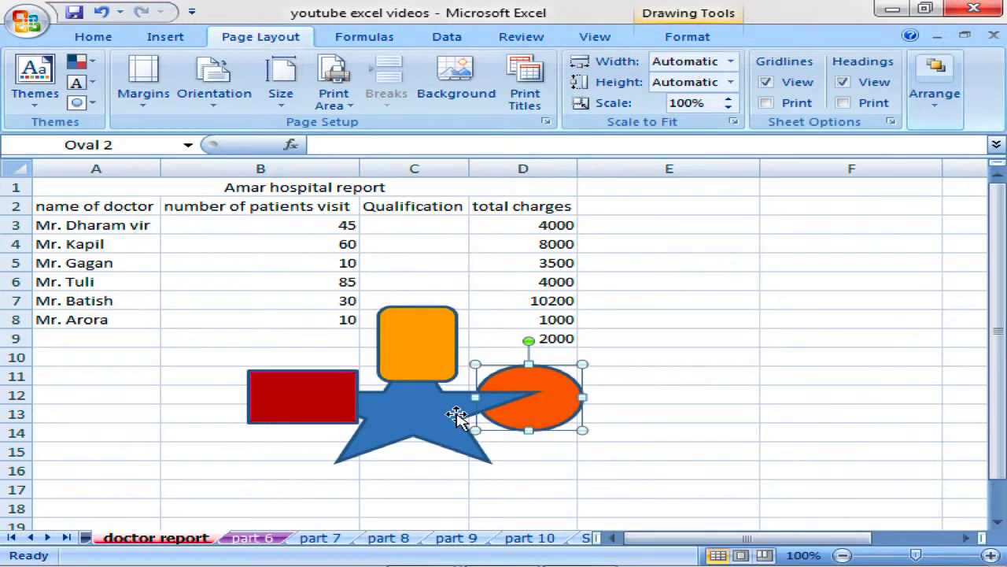
click(941, 113)
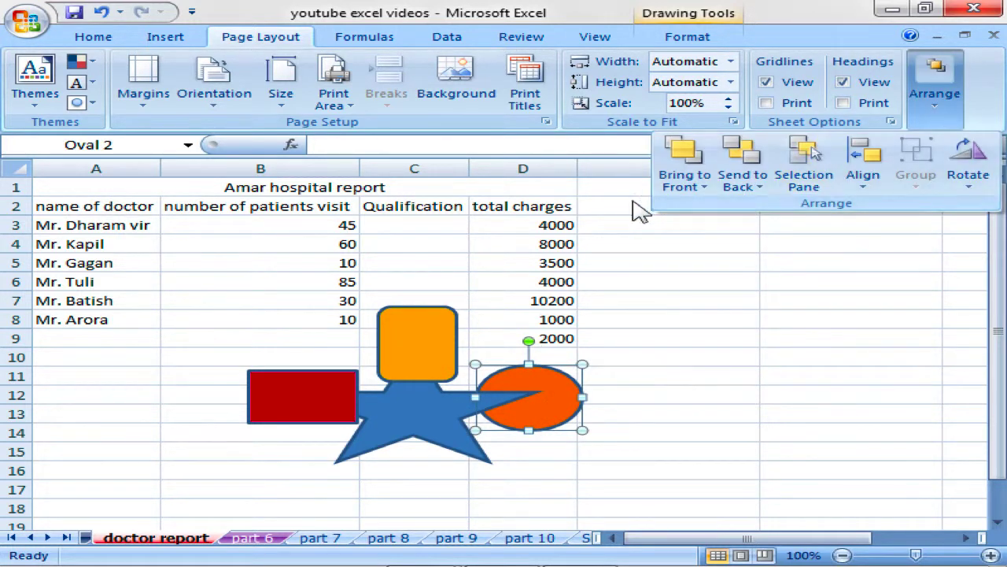
click(685, 189)
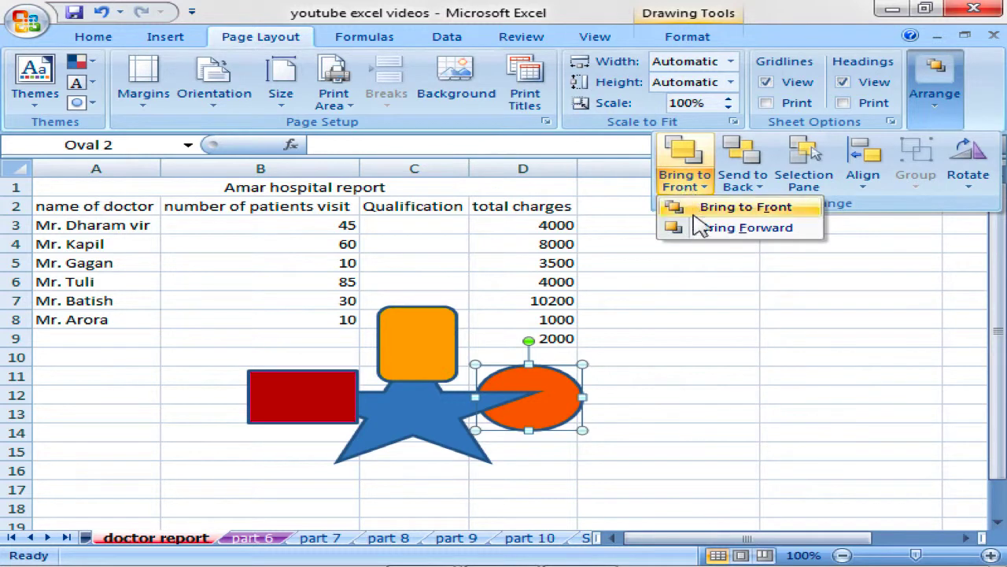
click(738, 190)
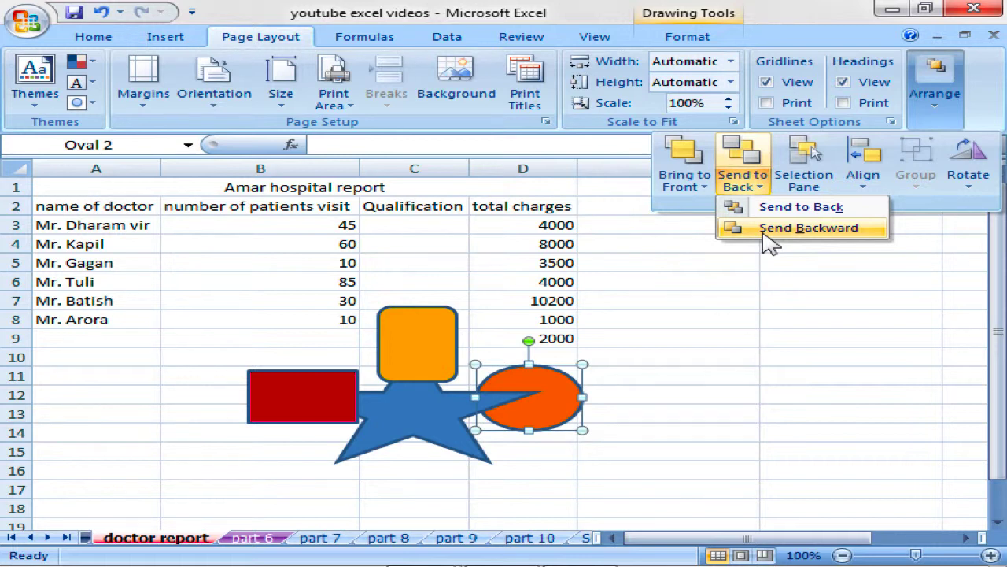
click(916, 207)
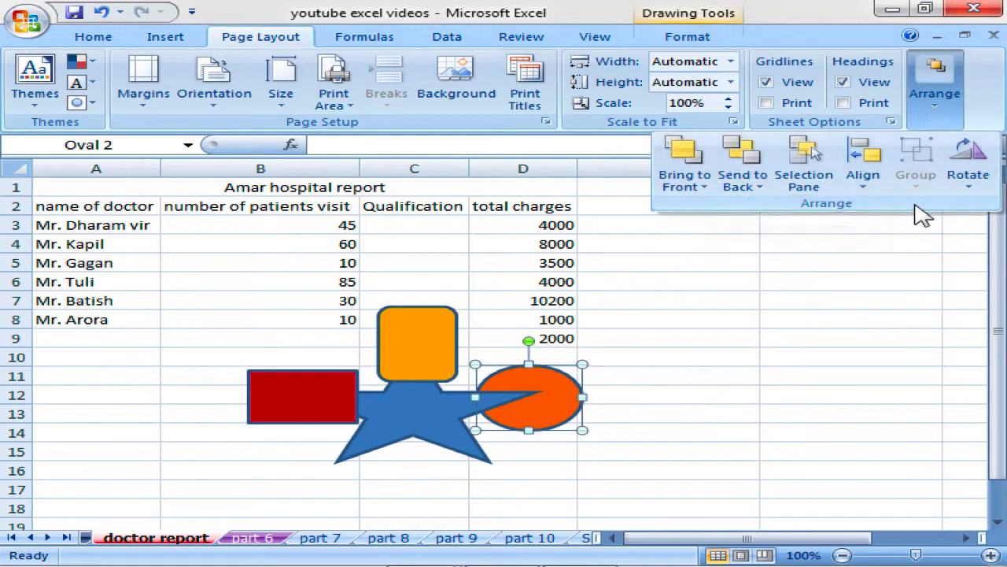
Display the Selection Pane and select each listed shape in turn, finishing with Oval 2
click(814, 197)
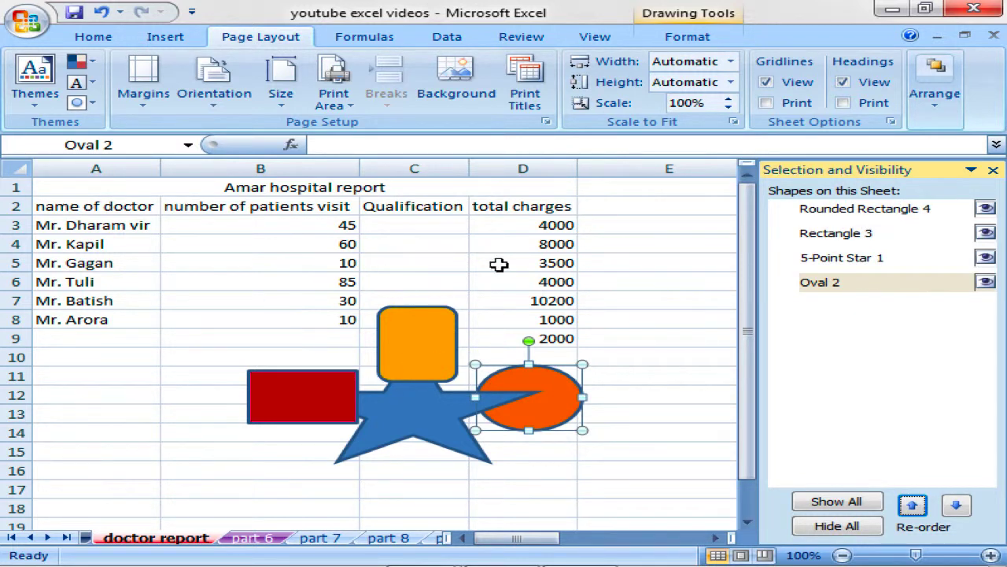
click(841, 211)
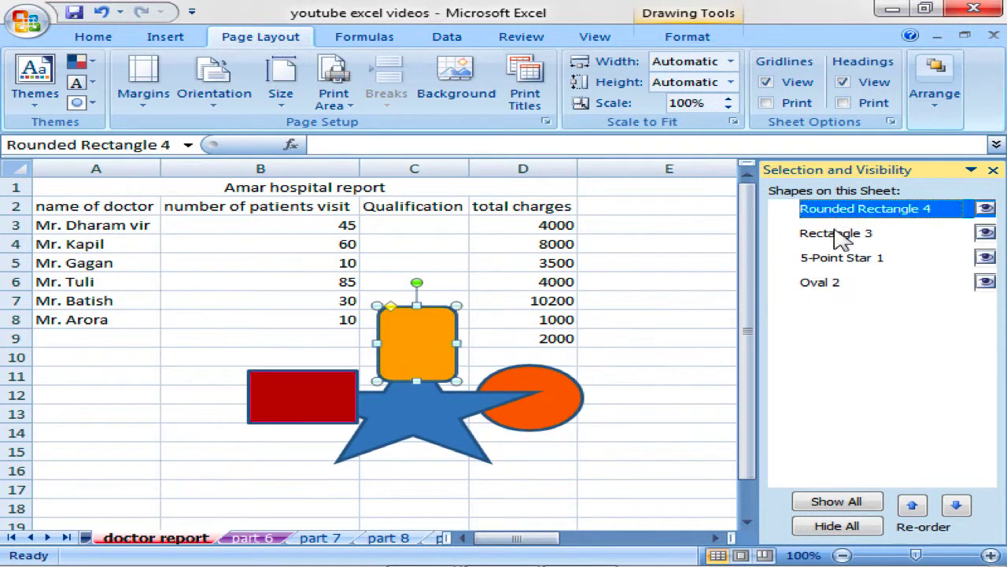
click(836, 233)
click(831, 259)
click(827, 283)
click(826, 258)
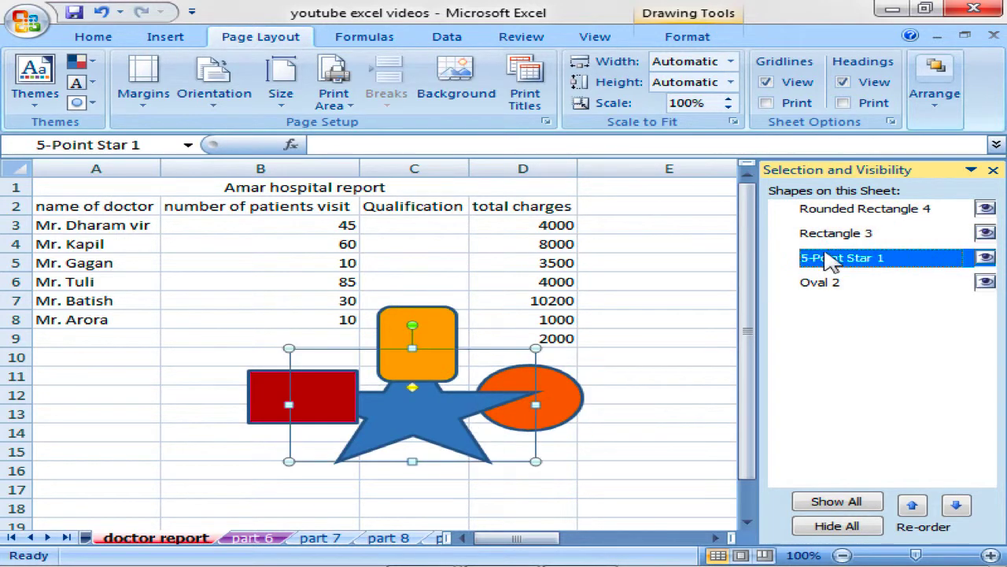
click(836, 233)
click(836, 209)
click(836, 234)
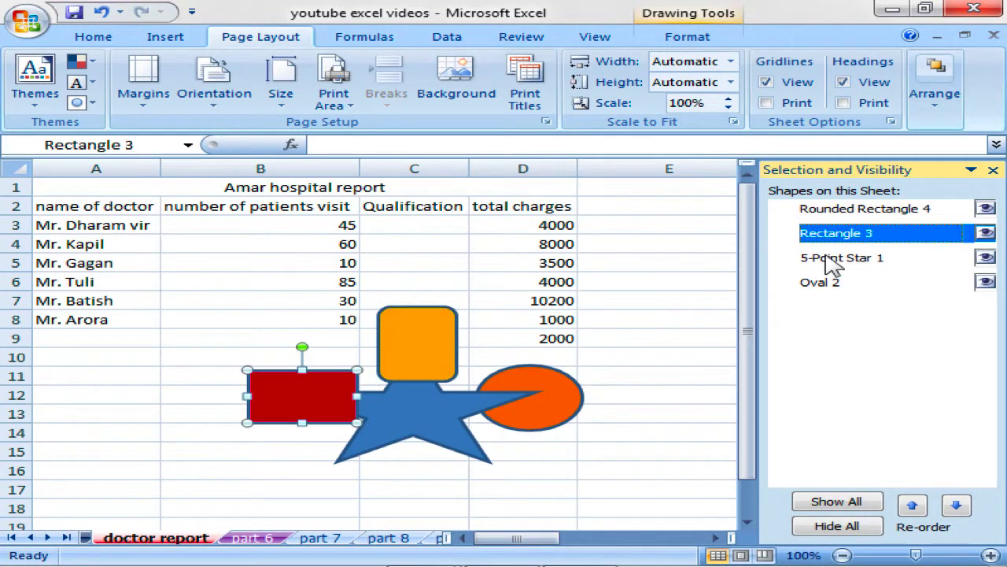
click(824, 214)
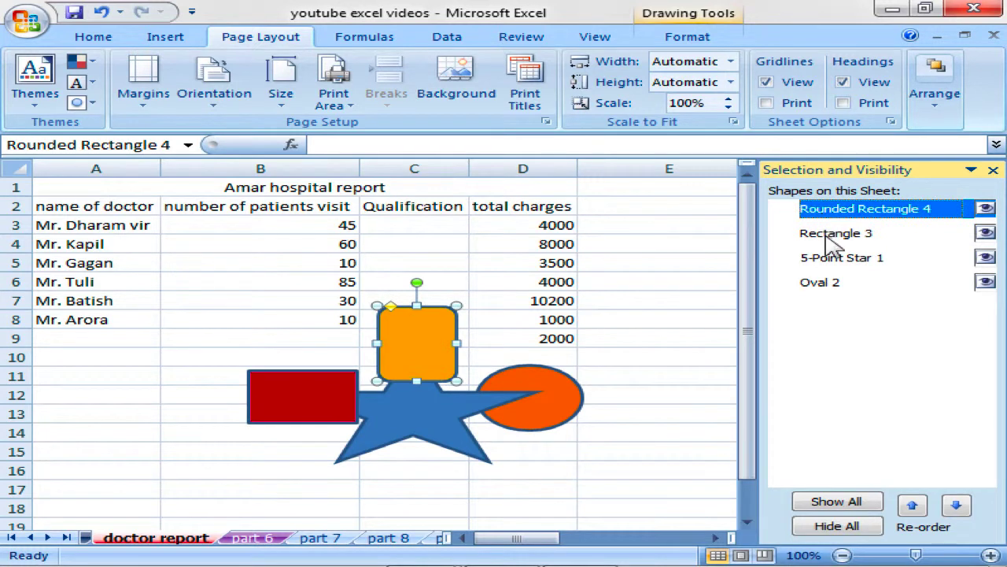
click(830, 238)
click(831, 263)
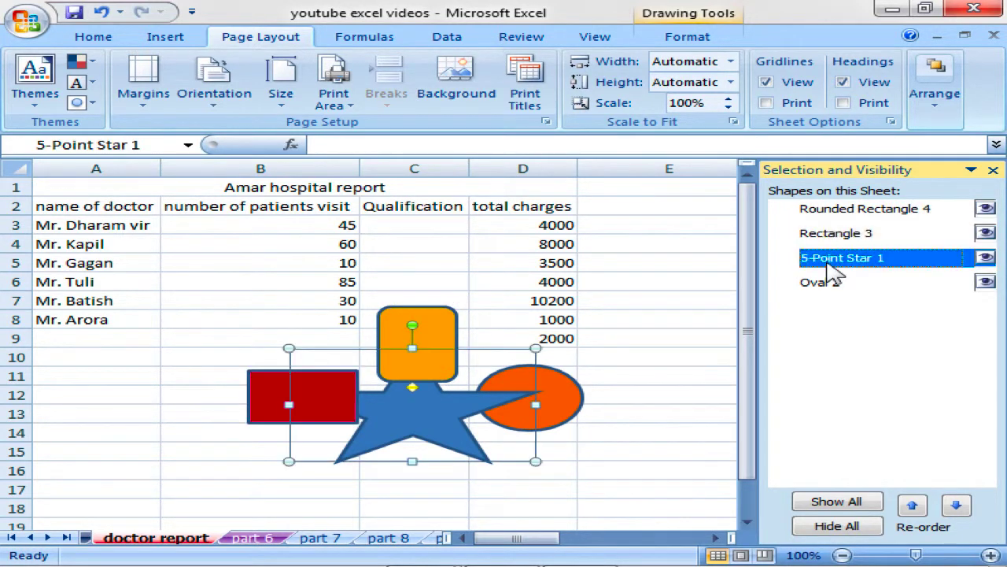
click(828, 288)
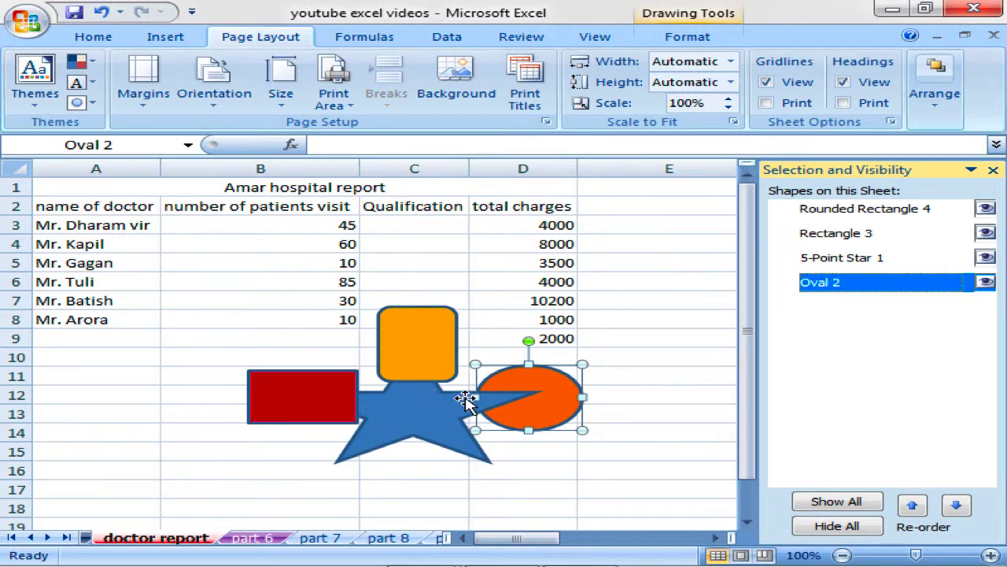
Hide and show Rounded Rectangle 4 several times from the Selection Pane, leaving it shown
click(987, 211)
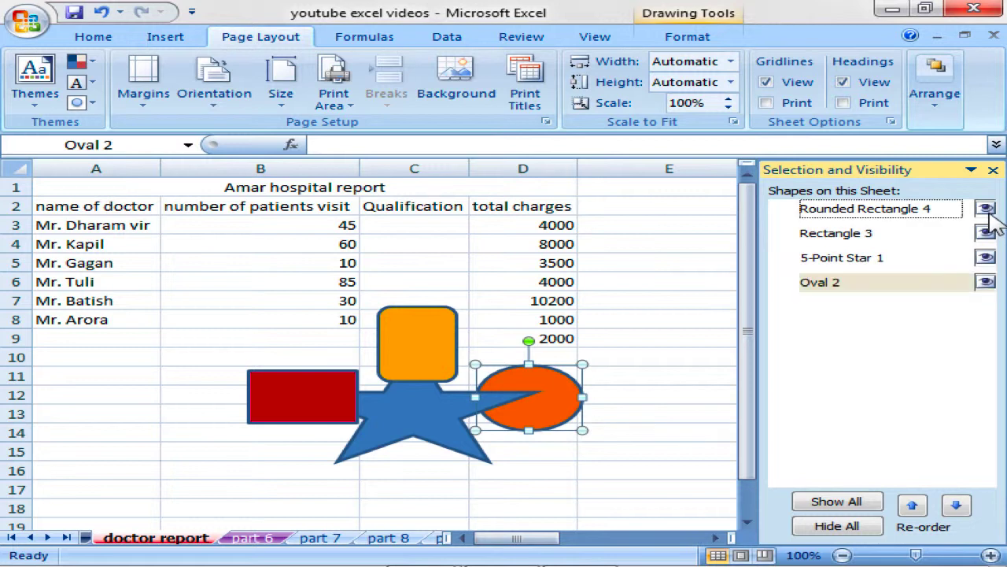
click(989, 214)
click(988, 214)
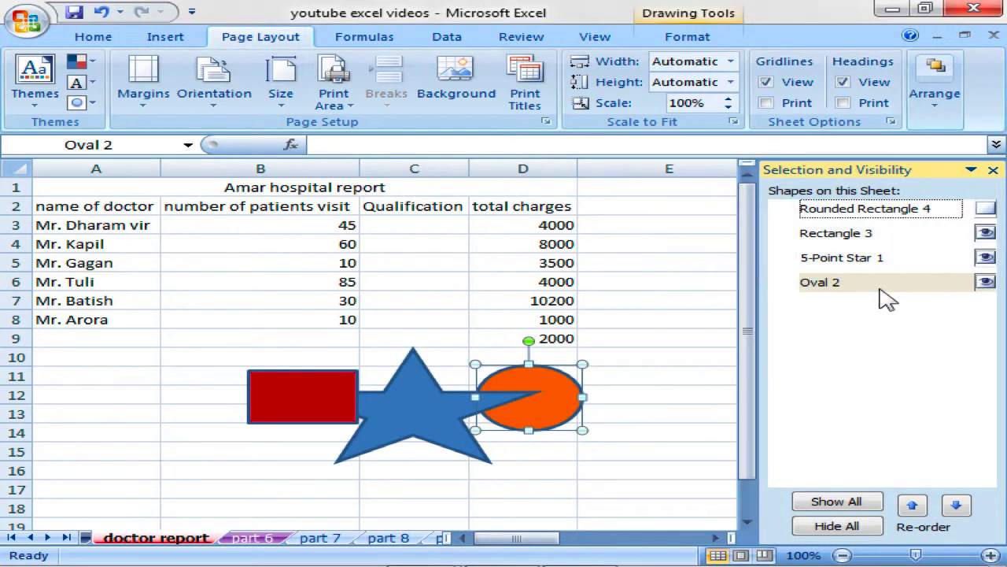
click(987, 209)
click(990, 211)
click(990, 211)
click(990, 211)
click(990, 211)
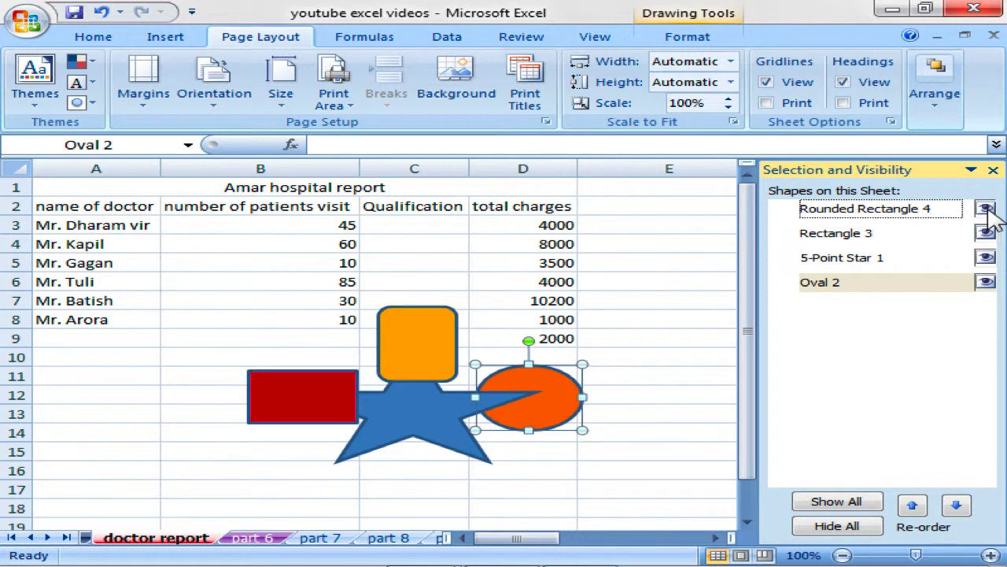
click(990, 211)
click(990, 211)
click(990, 211)
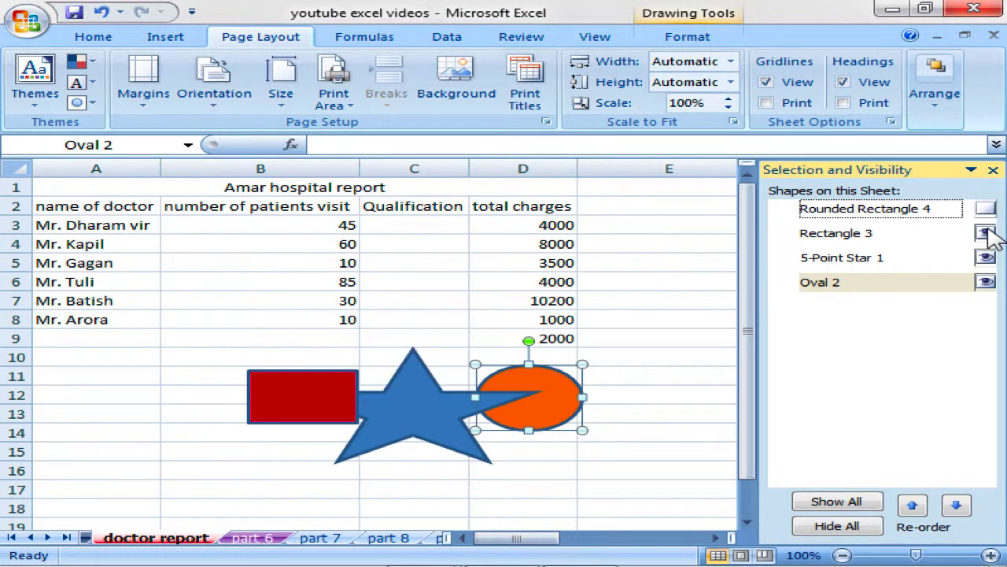
click(989, 210)
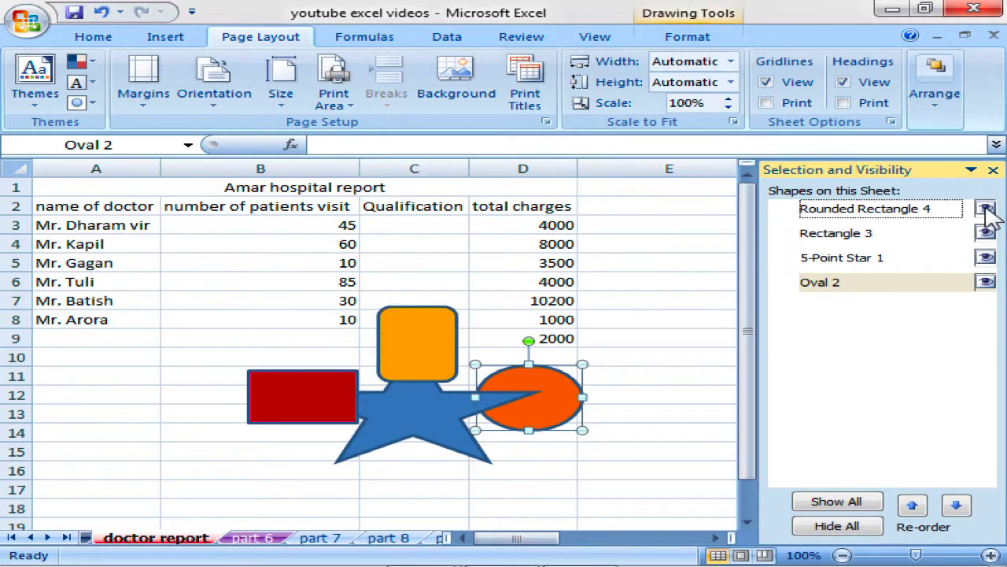
click(989, 211)
click(989, 211)
click(989, 211)
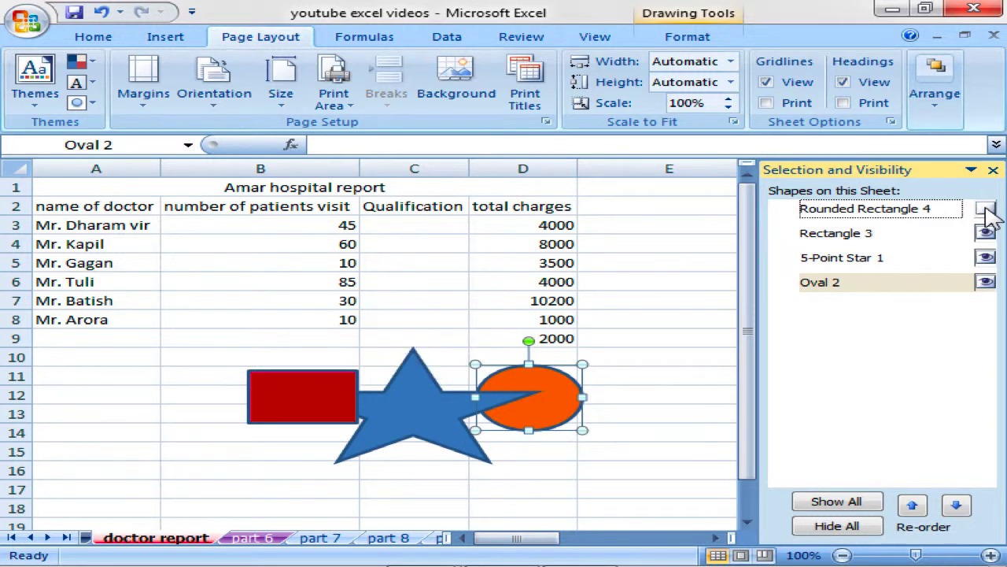
click(988, 211)
click(989, 211)
click(989, 211)
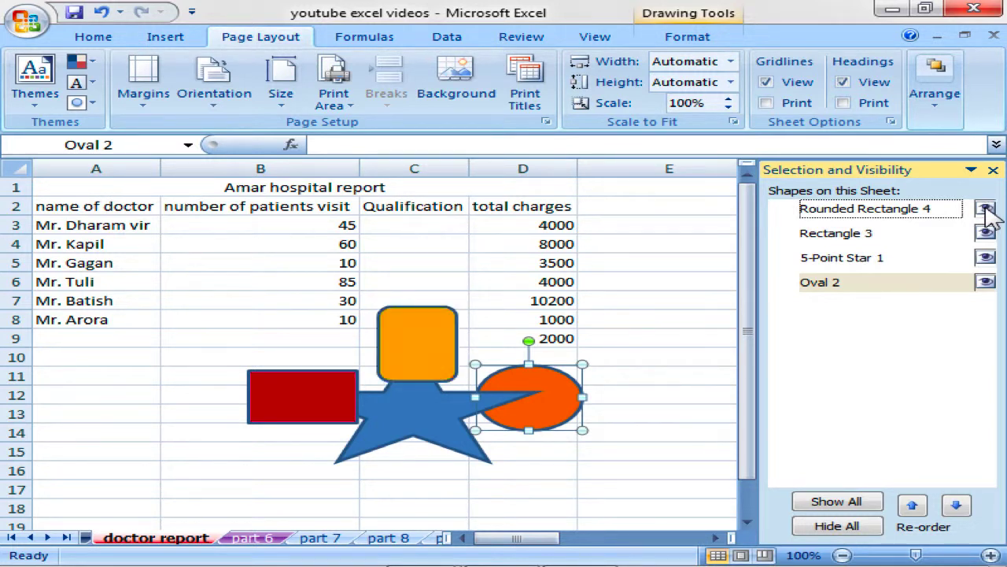
click(988, 211)
click(989, 211)
click(989, 211)
click(989, 210)
Hide and show 5-Point Star 1 several times from the Selection Pane, leaving it shown
click(987, 257)
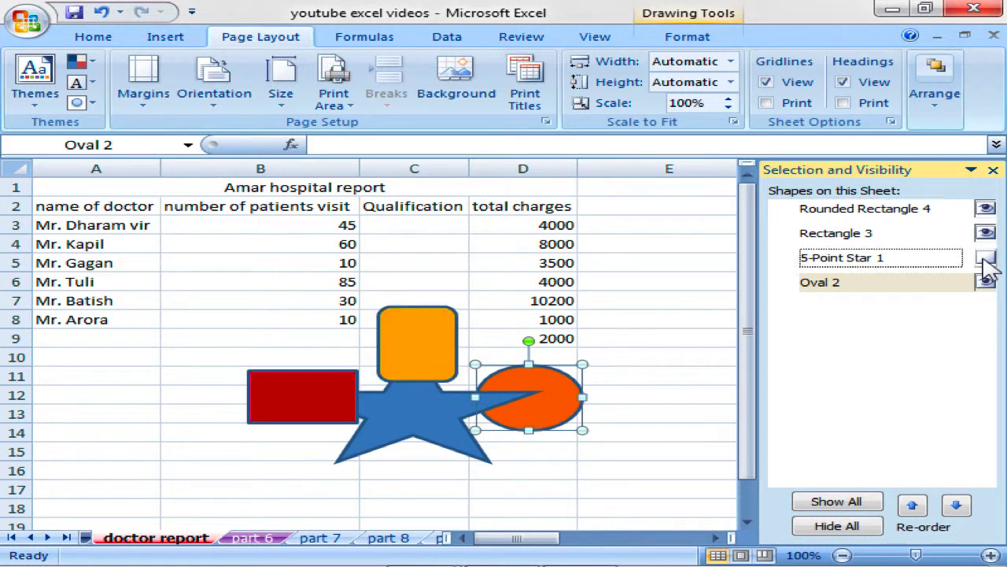
click(987, 257)
click(987, 258)
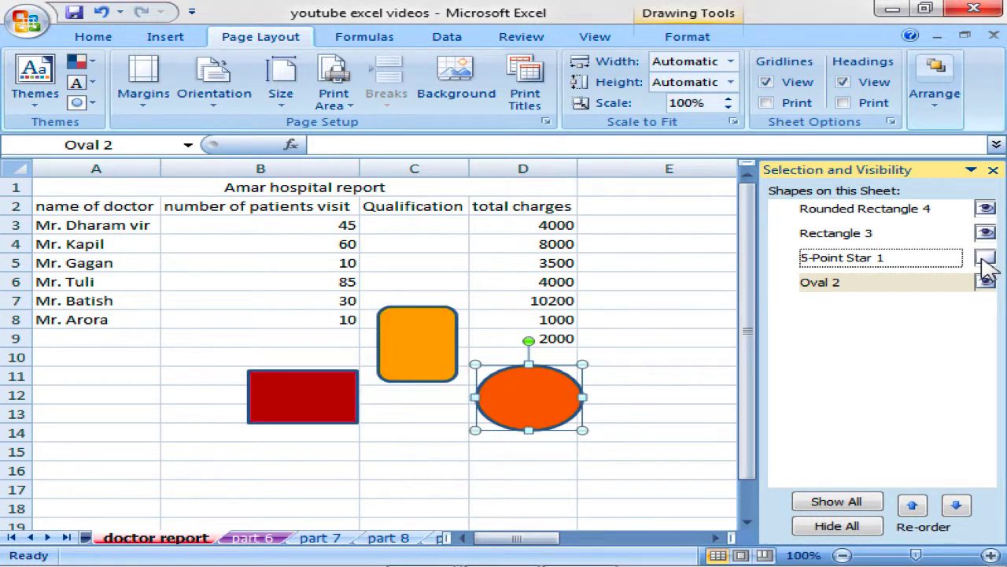
click(987, 257)
click(987, 257)
click(987, 257)
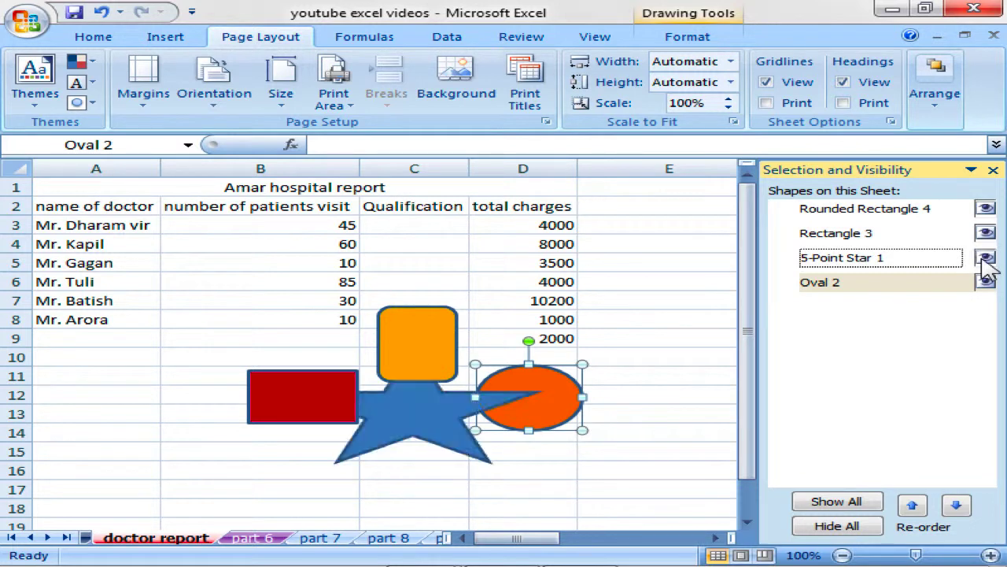
click(987, 257)
click(987, 257)
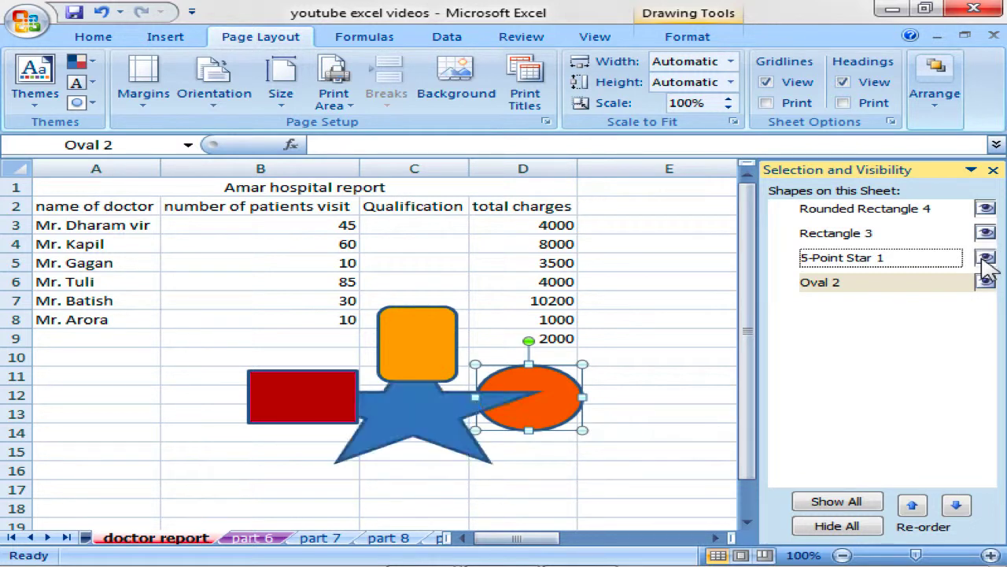
Hide all the shapes on the sheet and show them all again from the Selection Pane
click(838, 527)
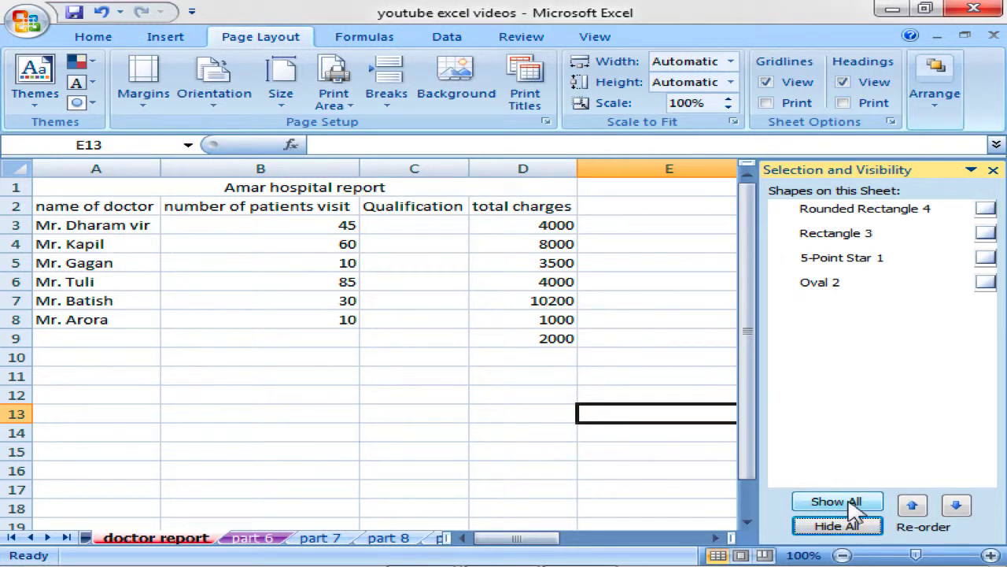
click(837, 503)
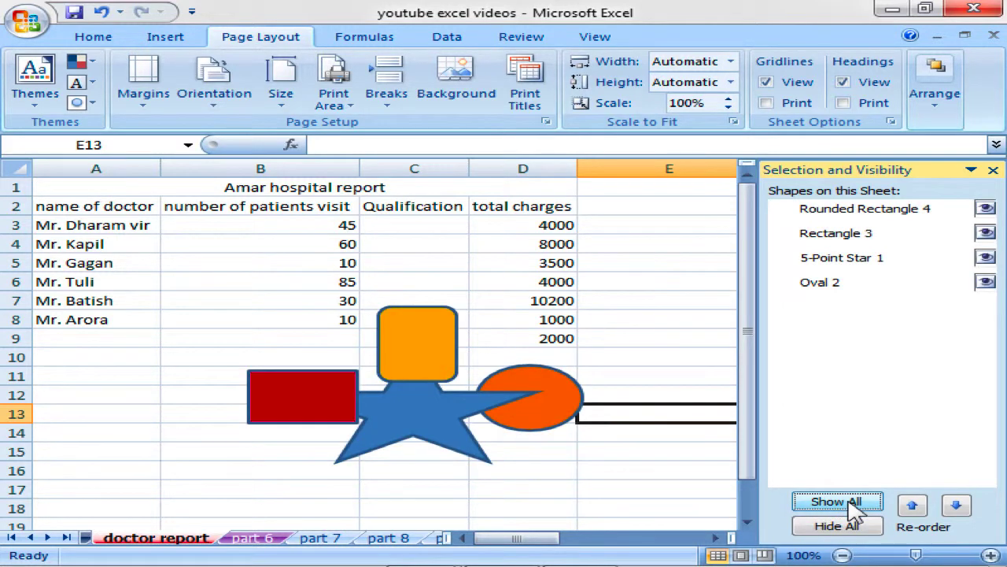
Re-order 5-Point Star 1 in the Selection Pane, bringing it forward and sending it backward again
click(866, 261)
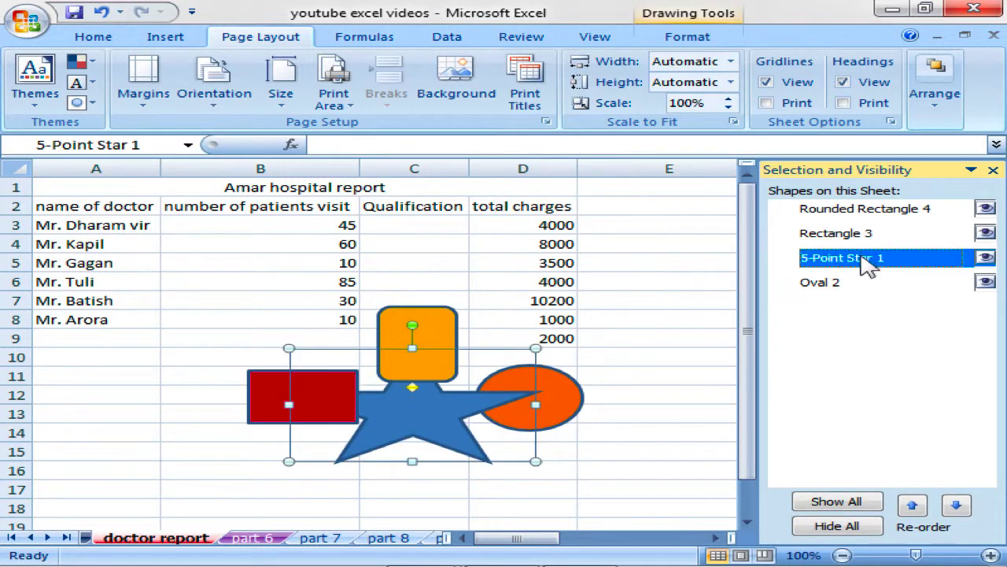
click(916, 507)
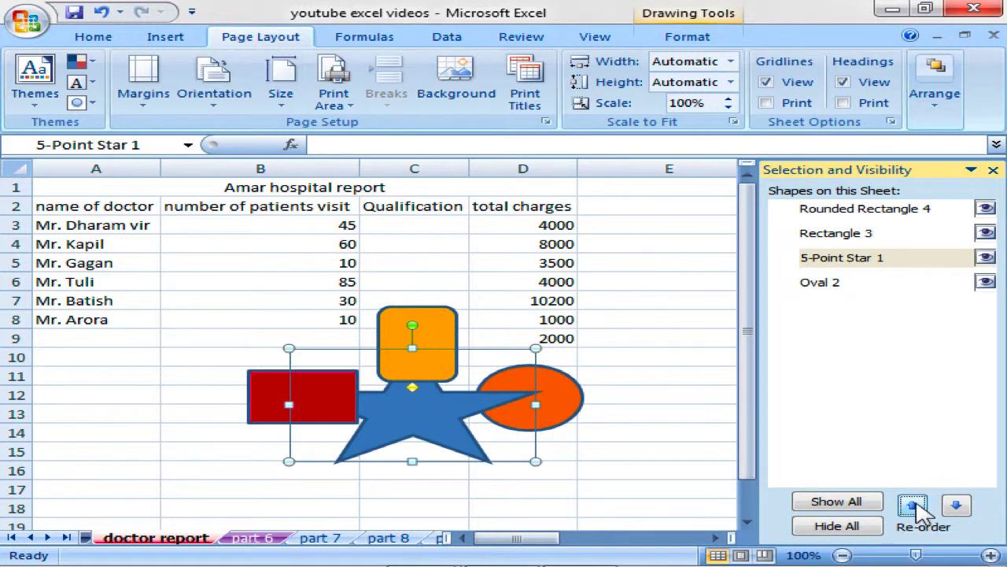
click(956, 505)
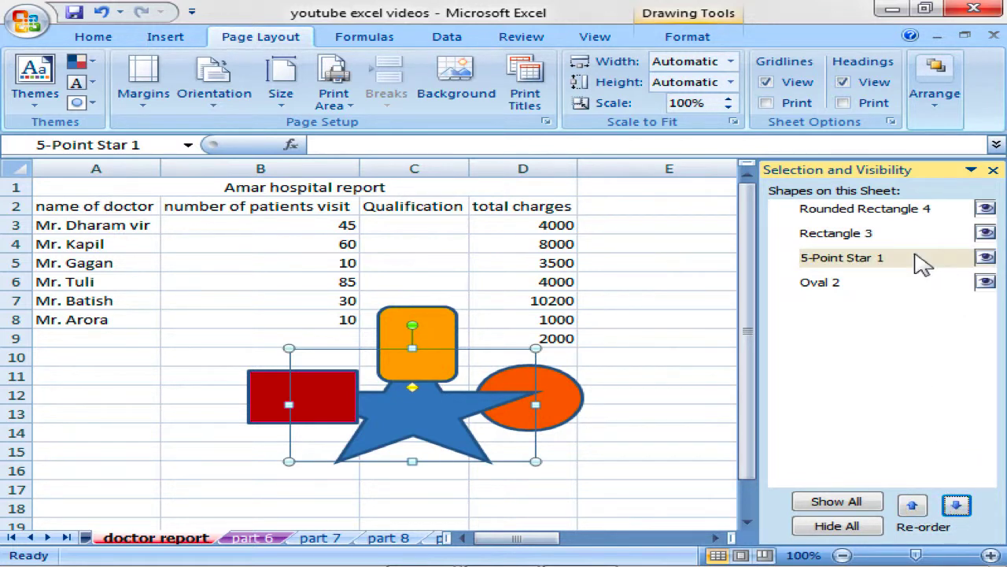
Try re-ordering Rectangle 3 and Rounded Rectangle 4 in the Selection Pane, restoring the original stacking order
click(895, 236)
click(956, 505)
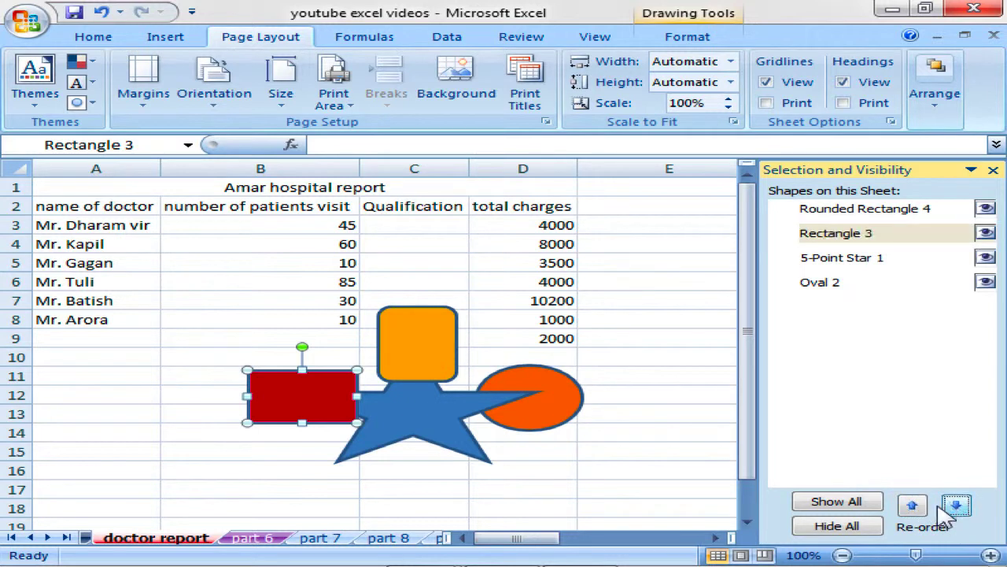
click(856, 238)
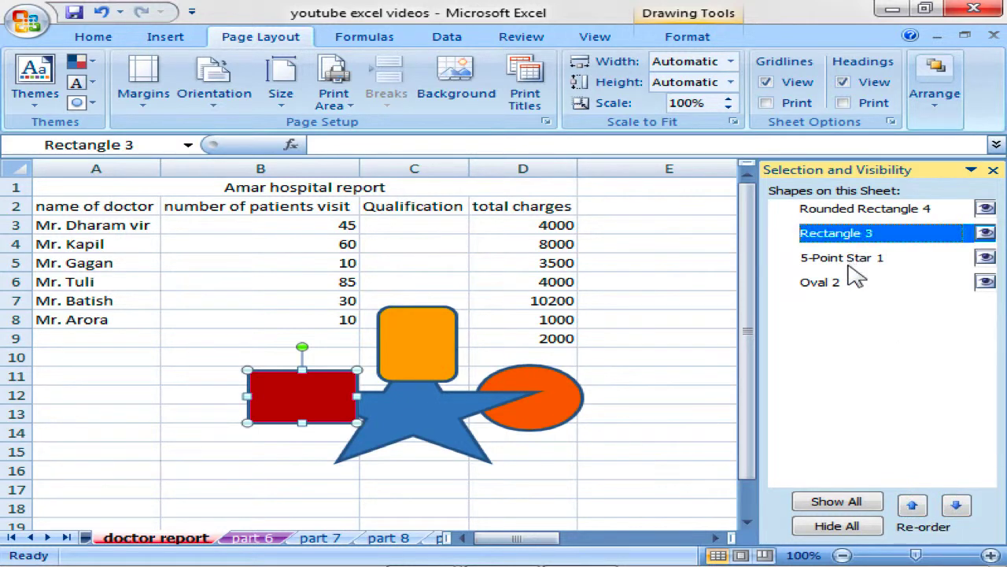
click(914, 208)
click(956, 504)
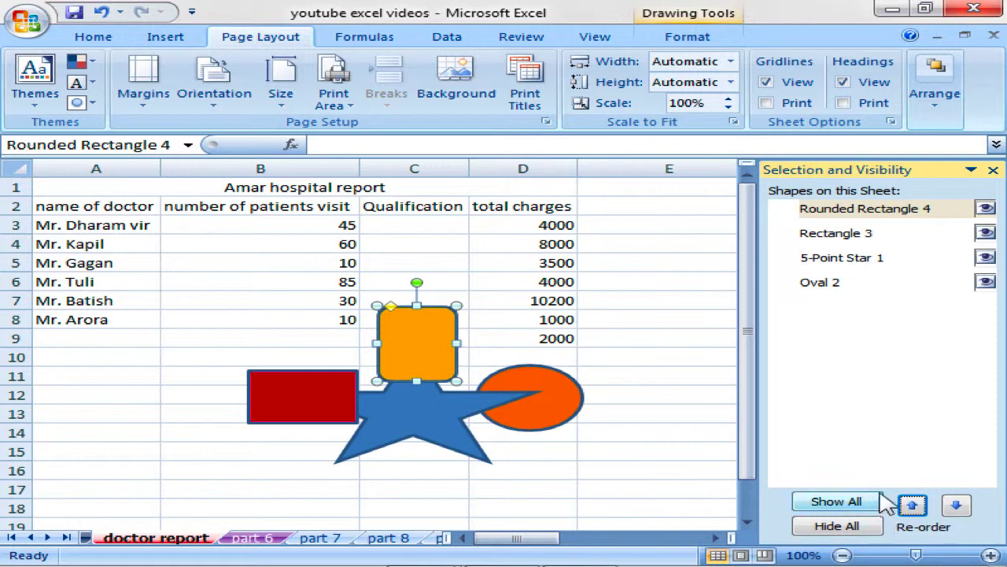
Close the Selection Pane and view the Align options for the orange rounded rectangle without applying any
click(994, 170)
click(936, 109)
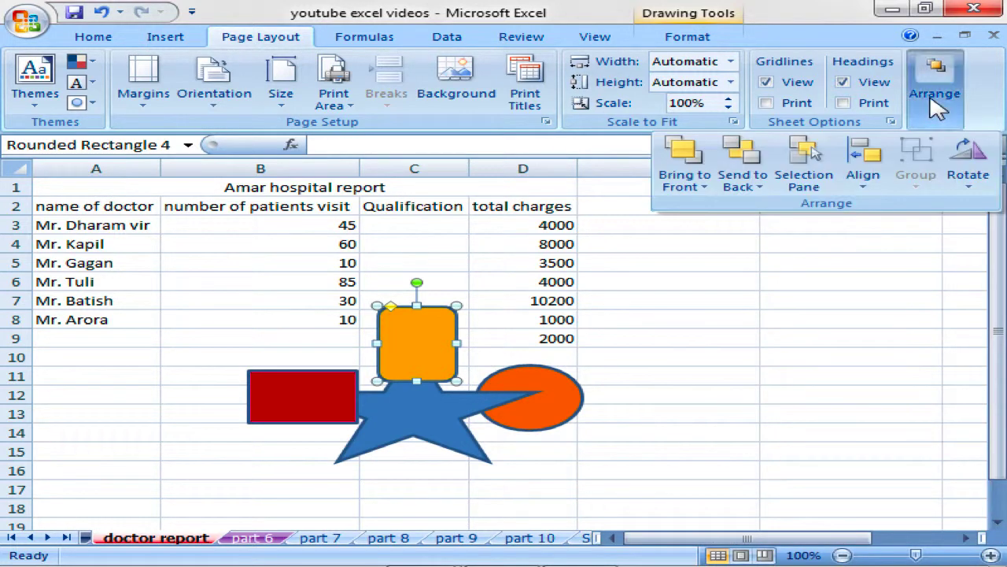
click(880, 190)
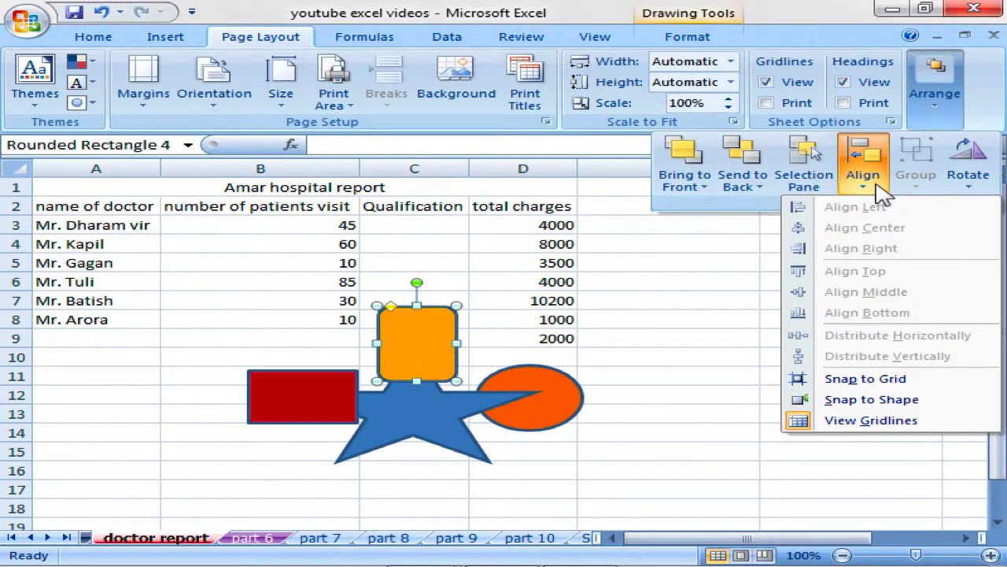
key(Escape)
key(Escape)
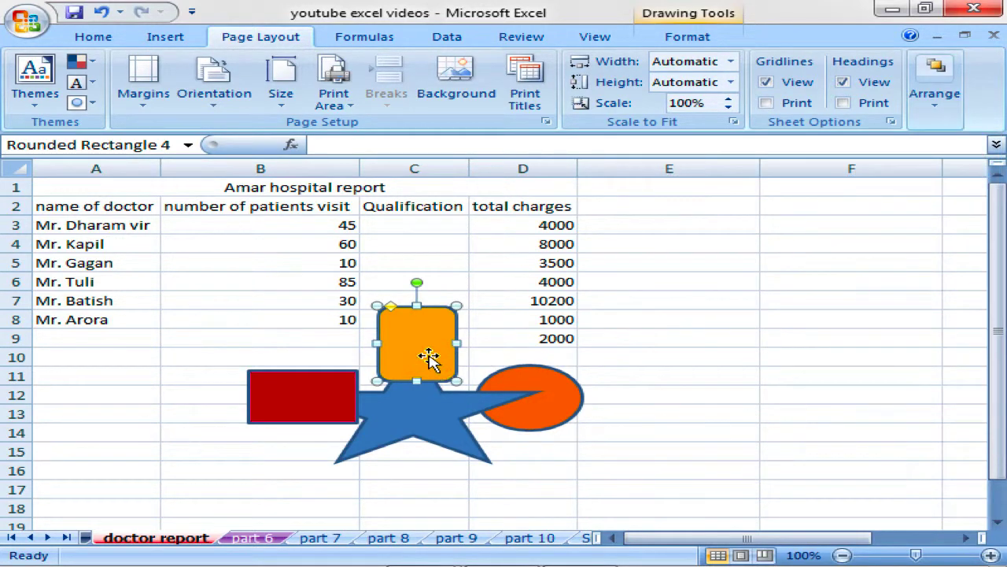
Spread the shapes down columns E and F: red rectangle uppermost, rounded rectangle beneath it, oval offset in column F, star lowest
drag(434, 349, 672, 304)
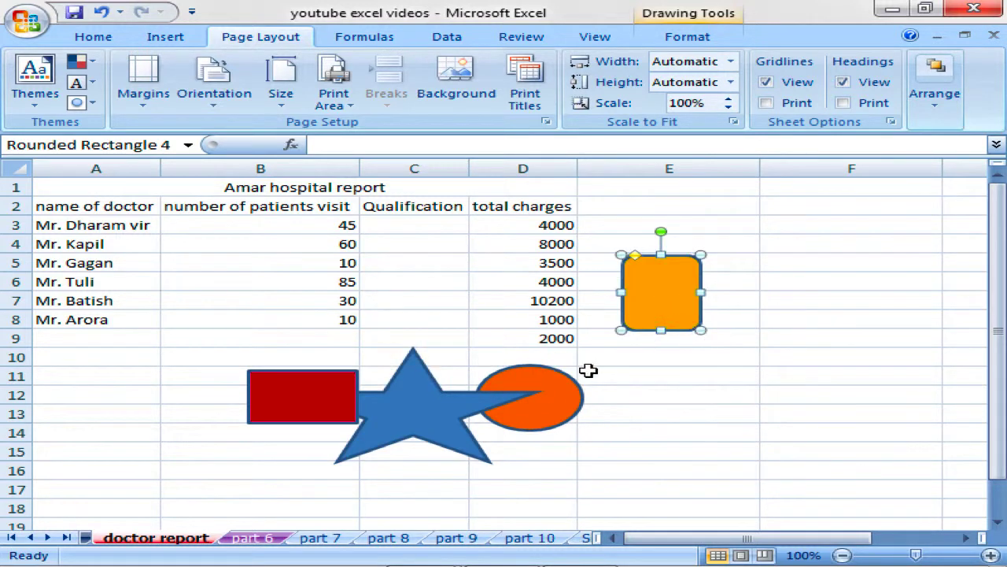
drag(548, 400, 804, 387)
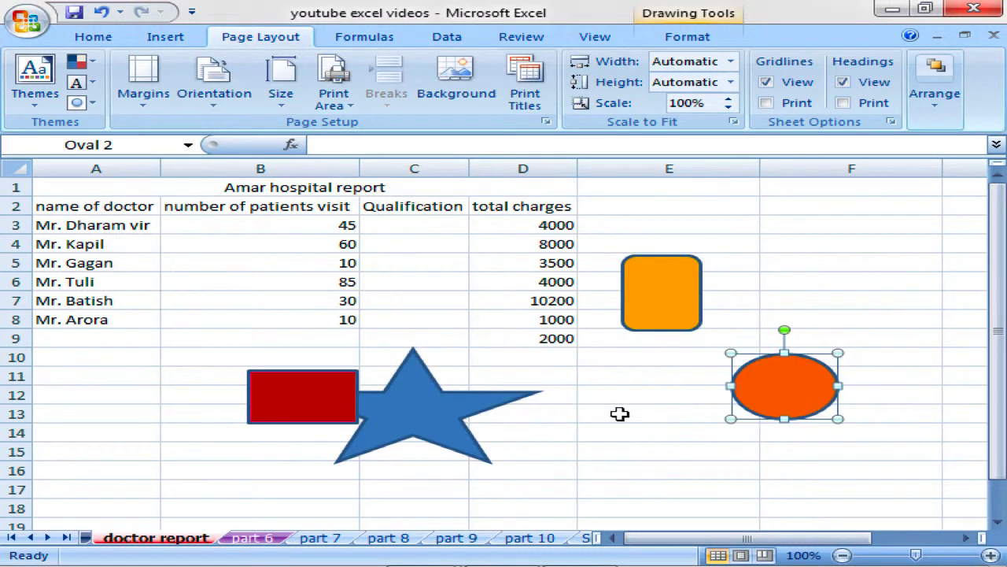
drag(430, 413, 724, 490)
drag(315, 396, 671, 206)
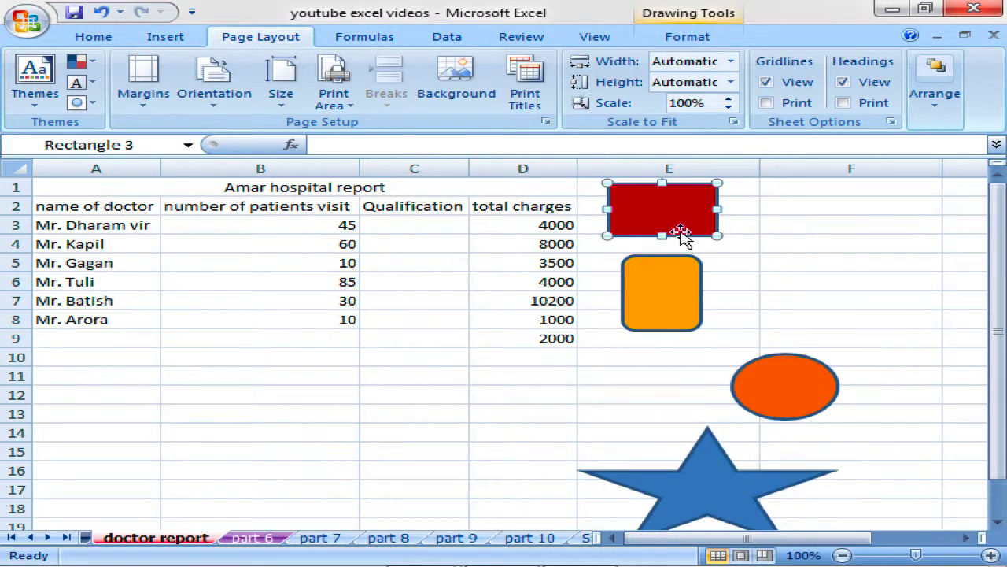
Select all four shapes together and apply Align Left to them
shift+click(678, 275)
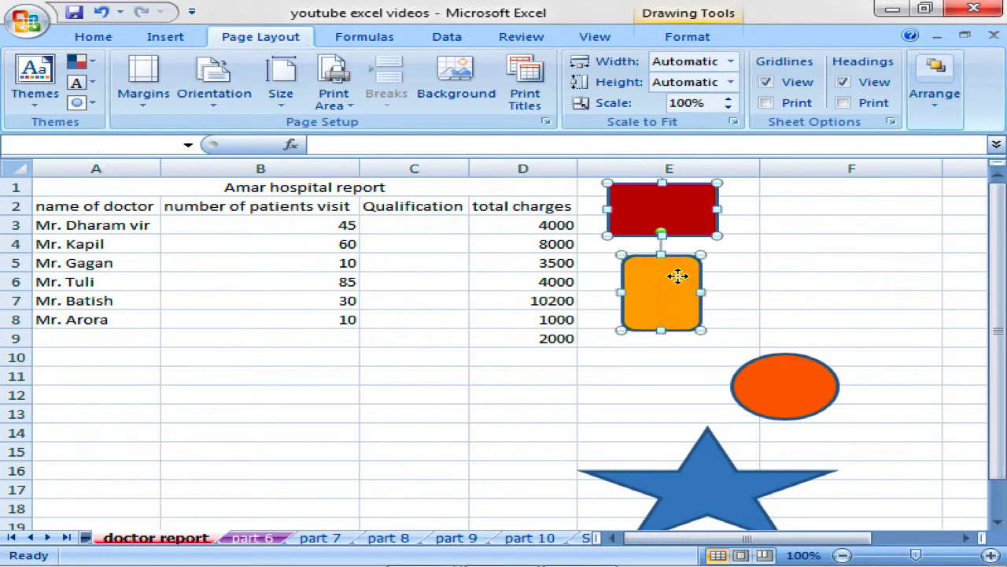
shift+click(774, 382)
shift+click(726, 467)
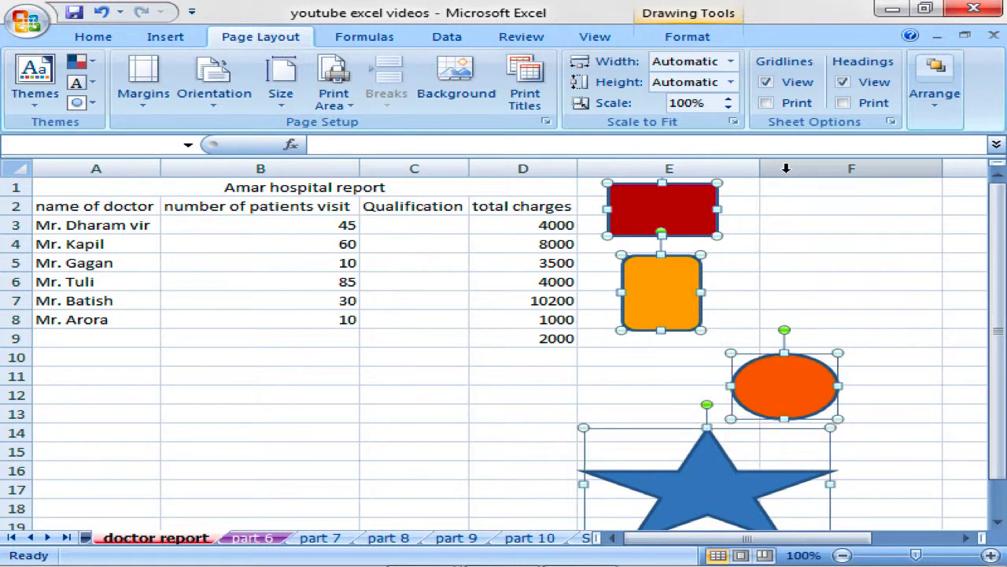
click(937, 126)
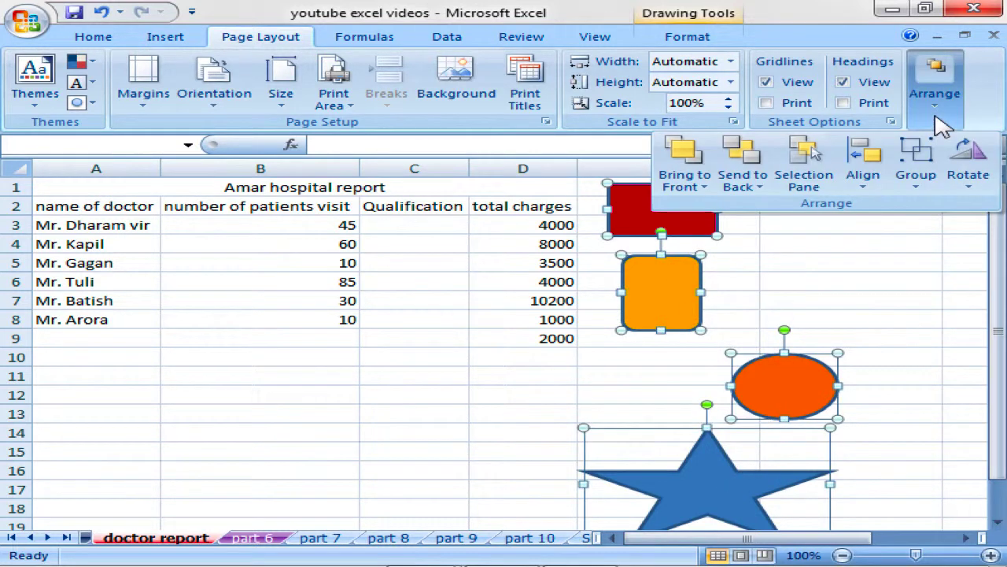
click(875, 186)
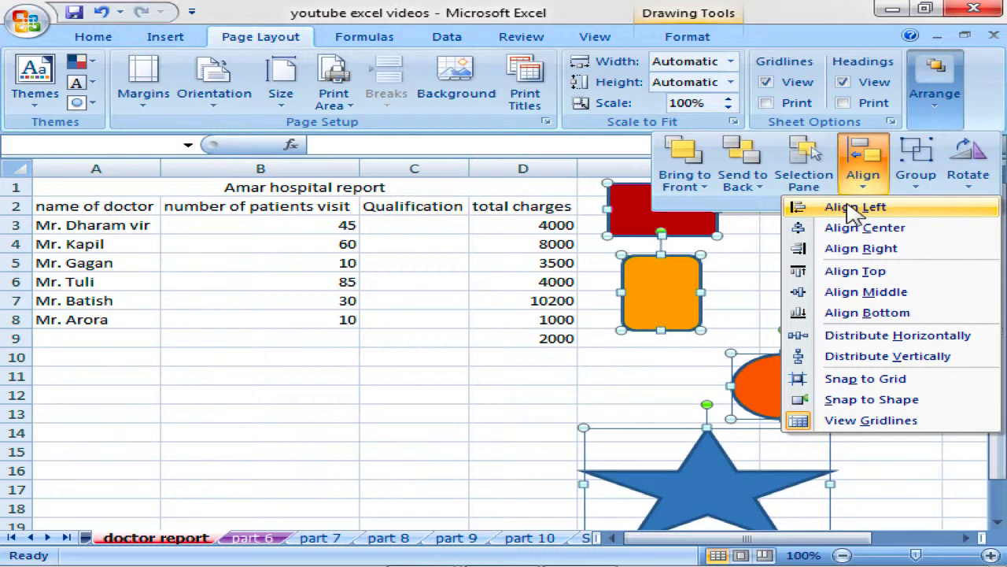
click(849, 207)
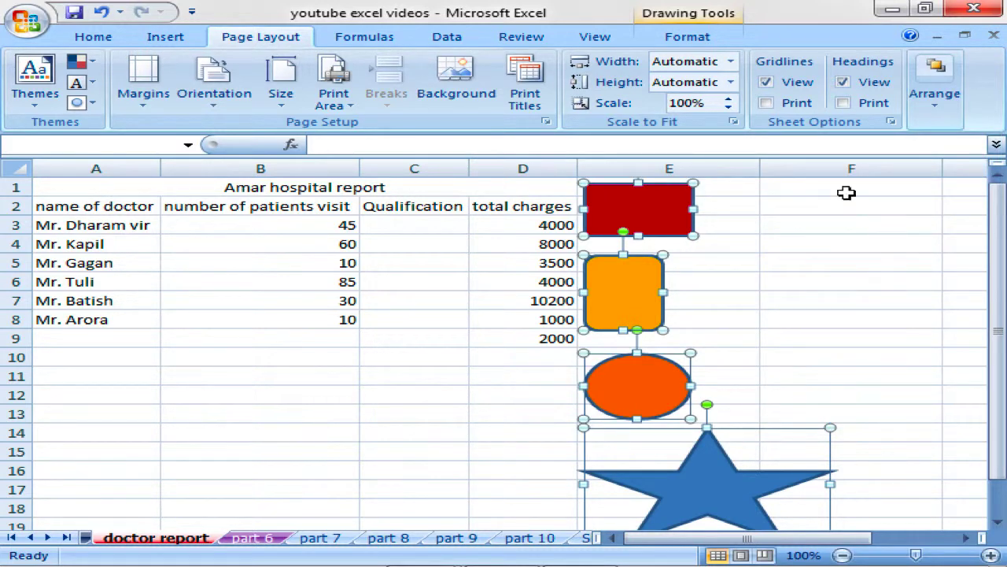
Apply Align Right to the four selected shapes
click(931, 112)
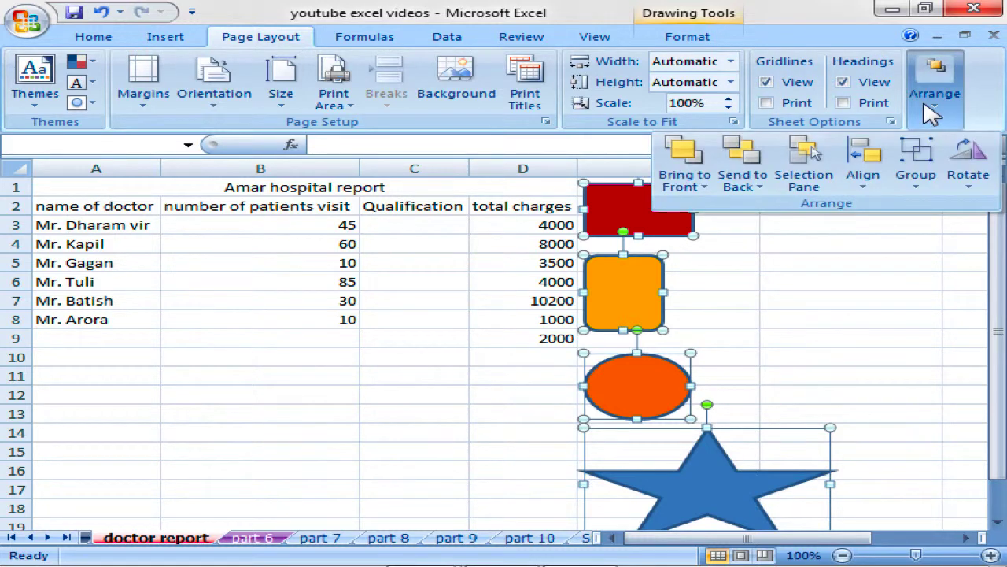
click(865, 177)
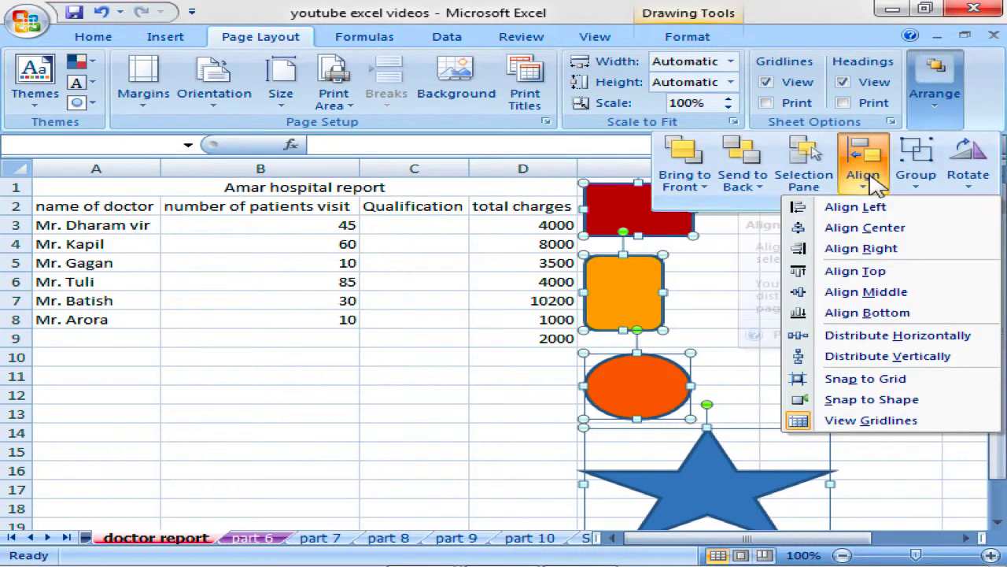
click(863, 250)
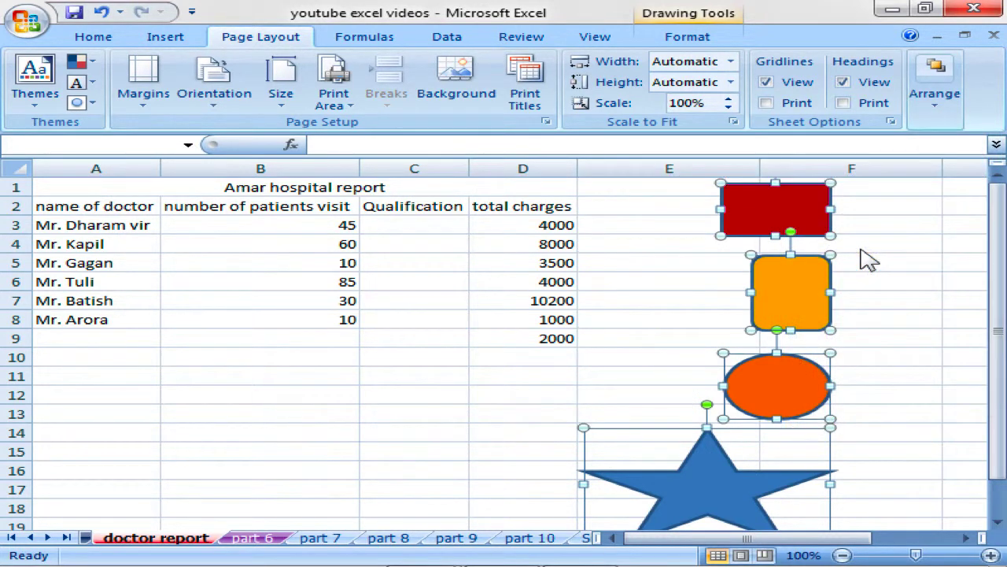
Apply Align Center to the four selected shapes
click(930, 110)
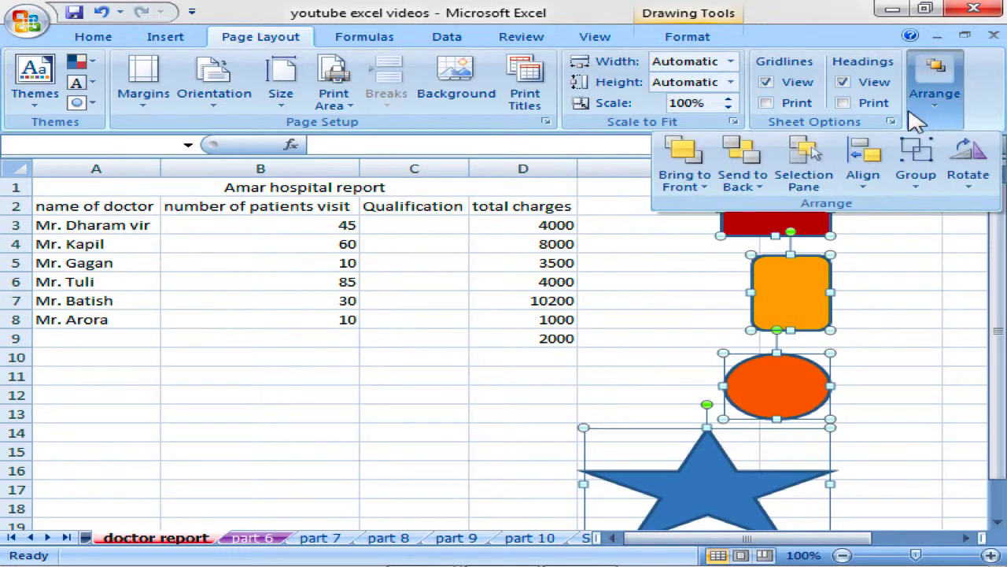
click(859, 179)
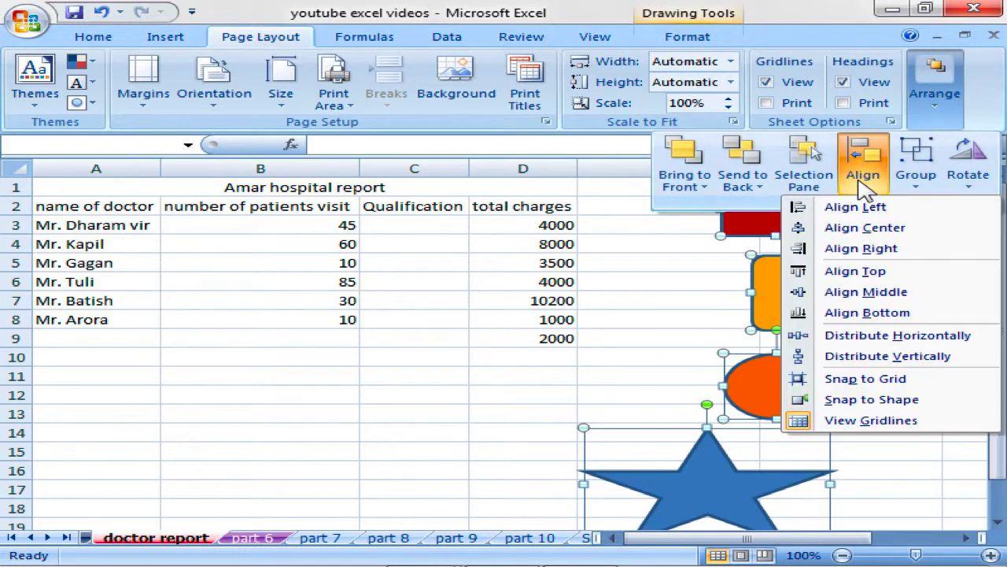
click(862, 234)
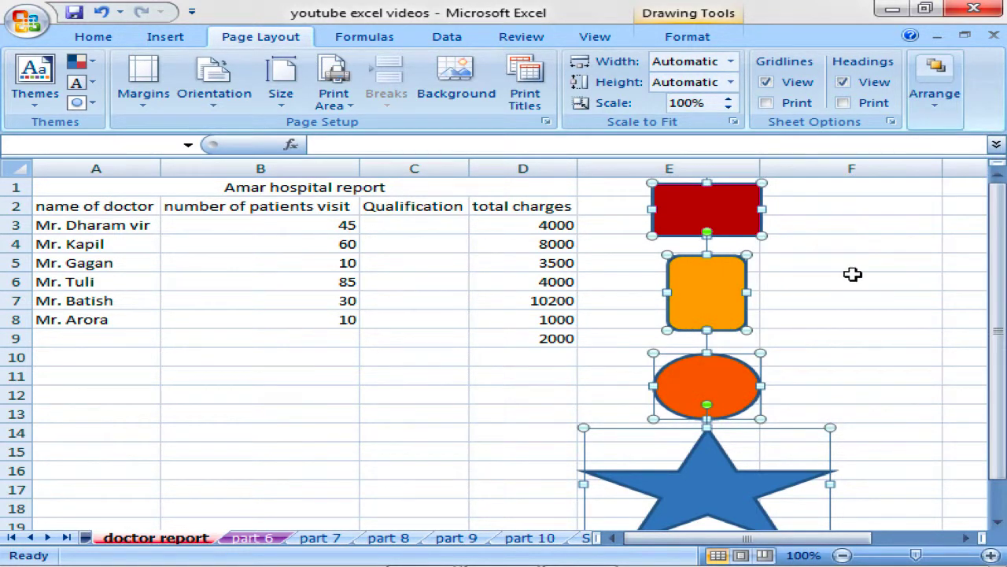
Review the Align options for the centred shapes without applying any
click(937, 110)
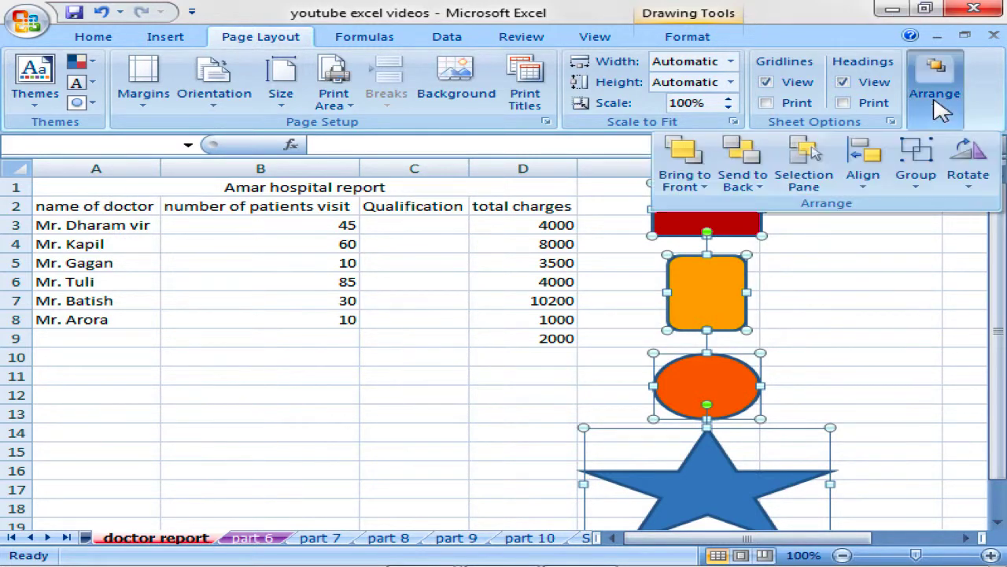
click(862, 181)
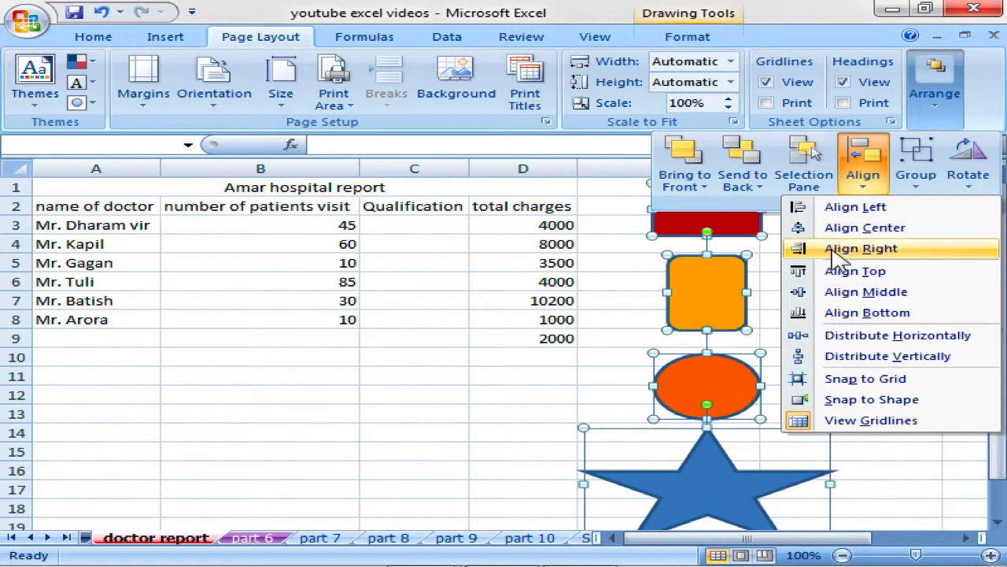
click(627, 344)
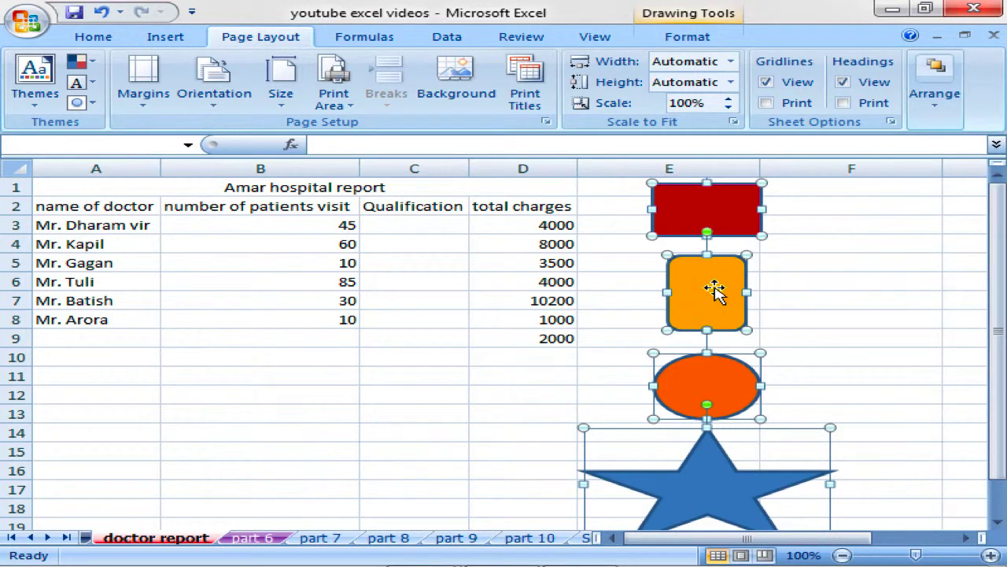
Deselect the shapes and scatter them at different heights, with the rectangles and oval below the table and the star around F3:F9
click(776, 265)
mouse_move(720, 234)
mouse_down()
mouse_move(210, 367)
mouse_move(207, 384)
mouse_up()
drag(711, 294, 383, 384)
drag(690, 398, 534, 407)
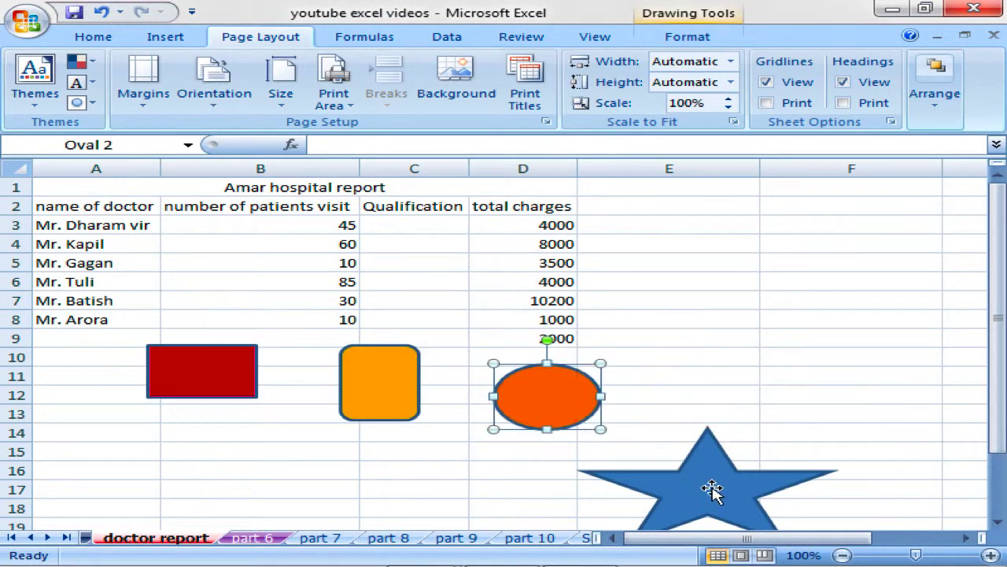
drag(713, 490, 817, 277)
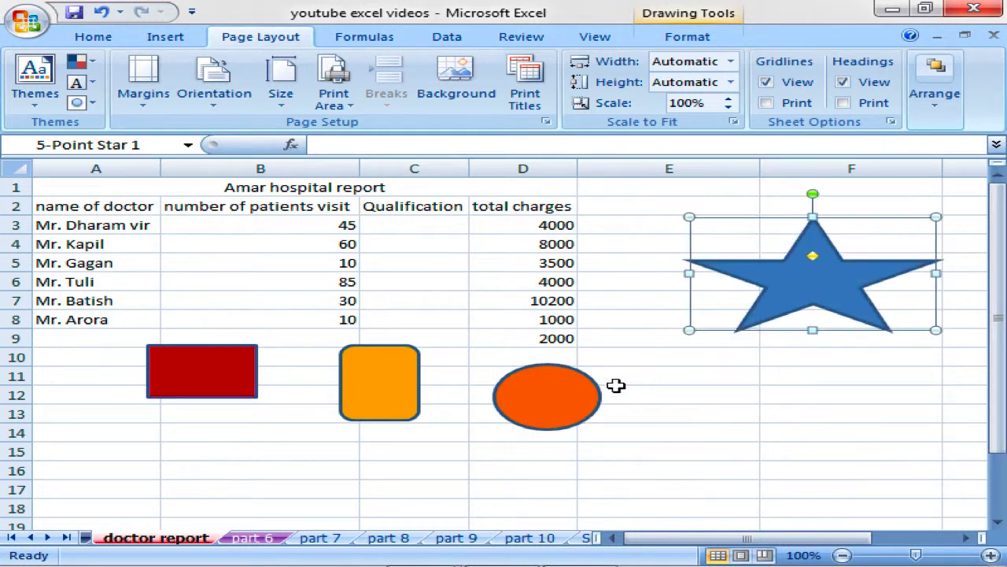
drag(551, 393, 599, 426)
drag(387, 398, 327, 456)
Select the red rectangle, rounded rectangle, oval and star together and apply Align Top
ctrl+click(236, 381)
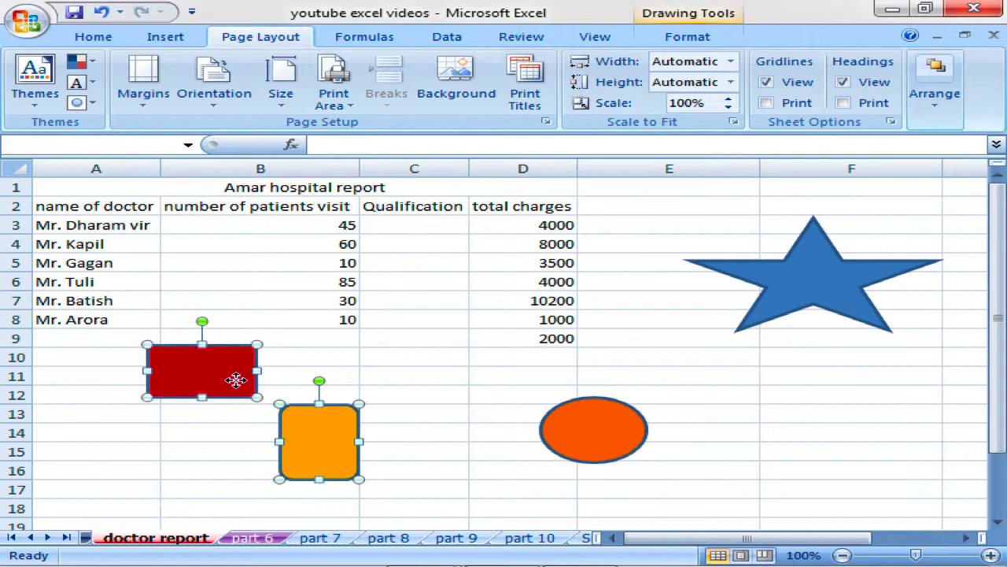
ctrl+click(597, 438)
ctrl+click(836, 301)
click(938, 107)
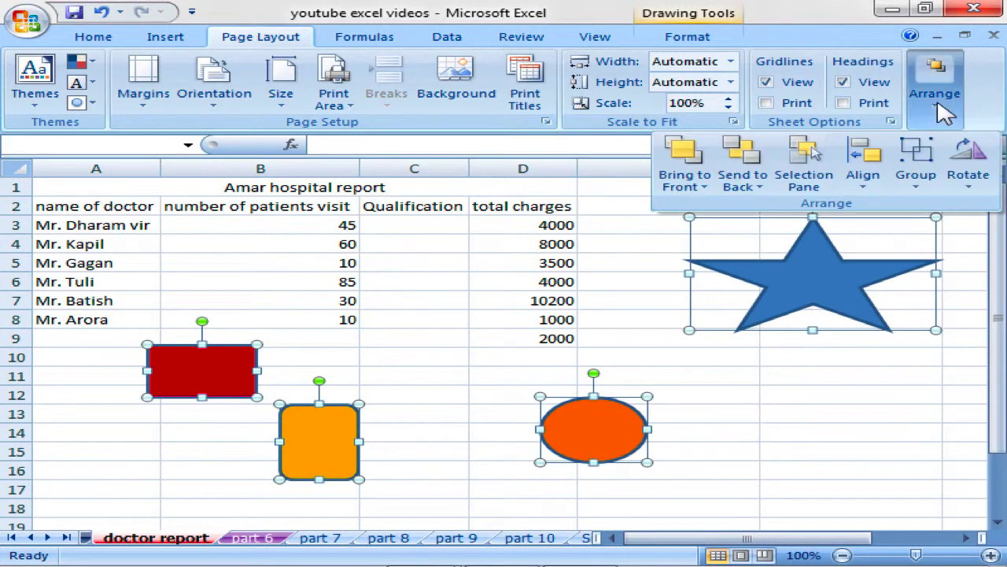
click(864, 177)
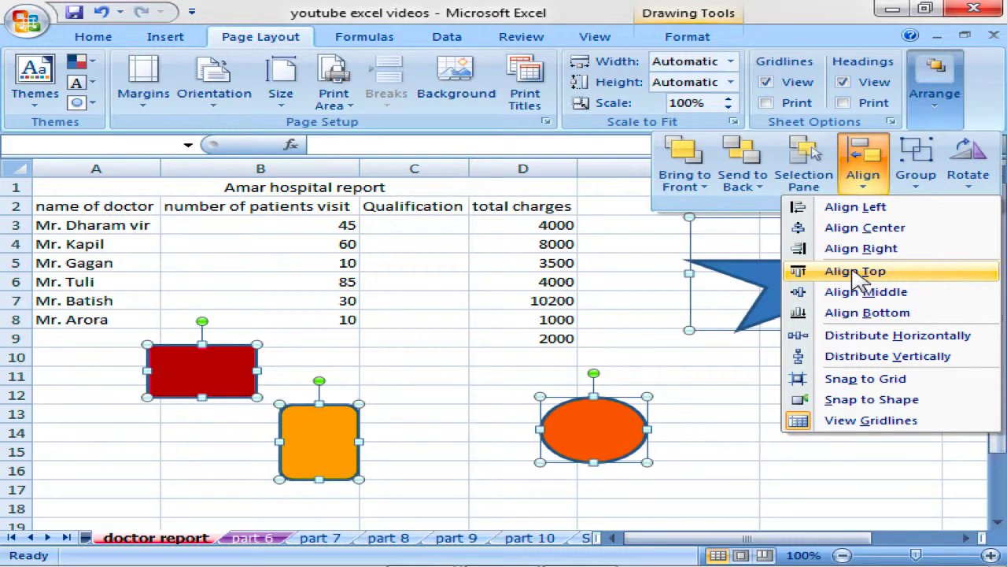
click(856, 274)
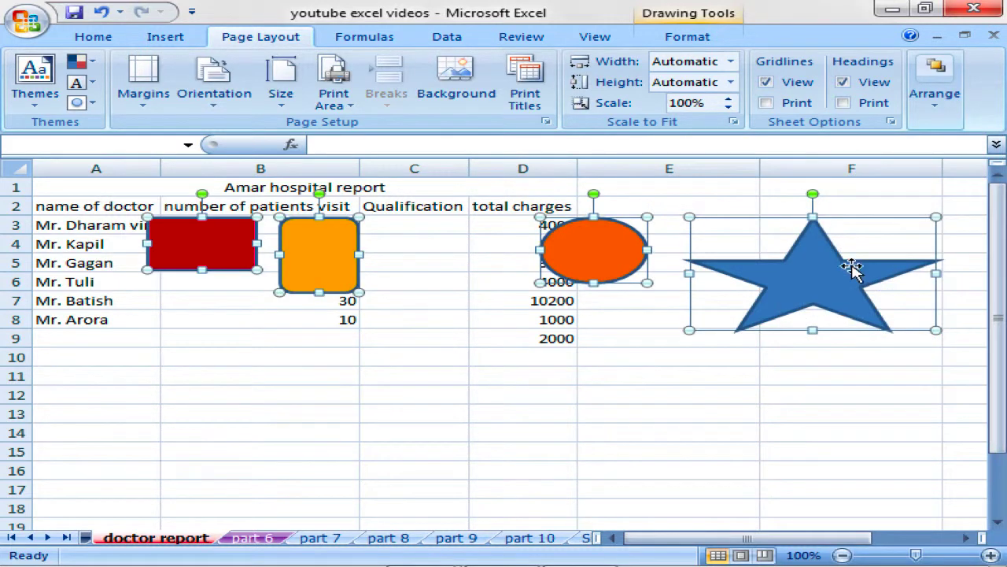
Apply Align Middle to the four selected shapes, followed by Align Bottom
click(954, 110)
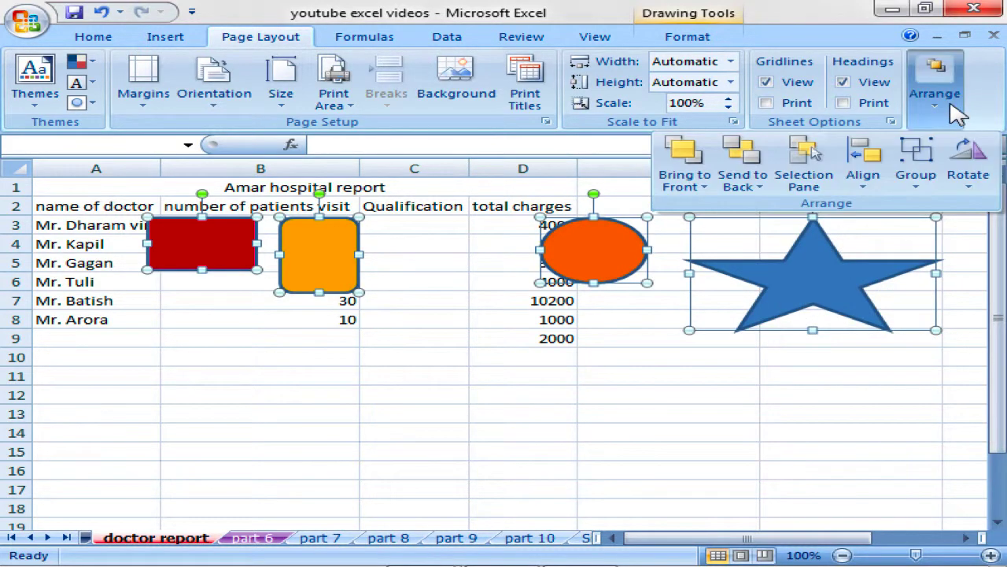
click(864, 177)
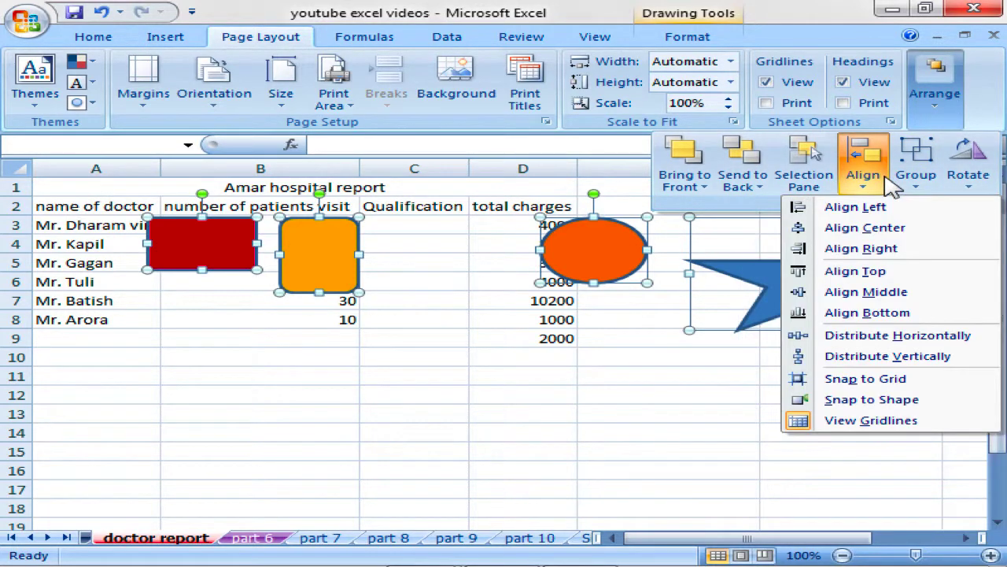
click(865, 292)
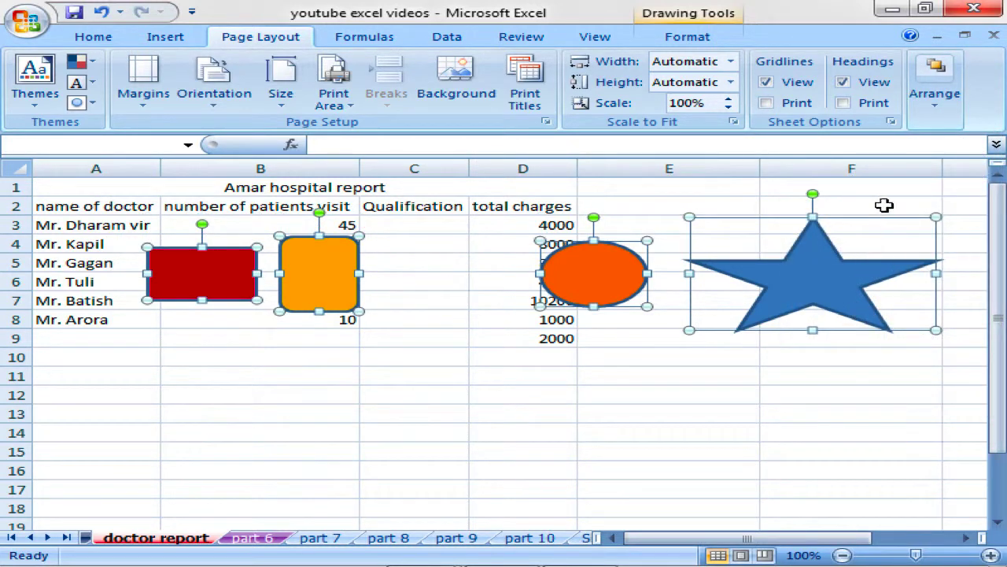
click(957, 106)
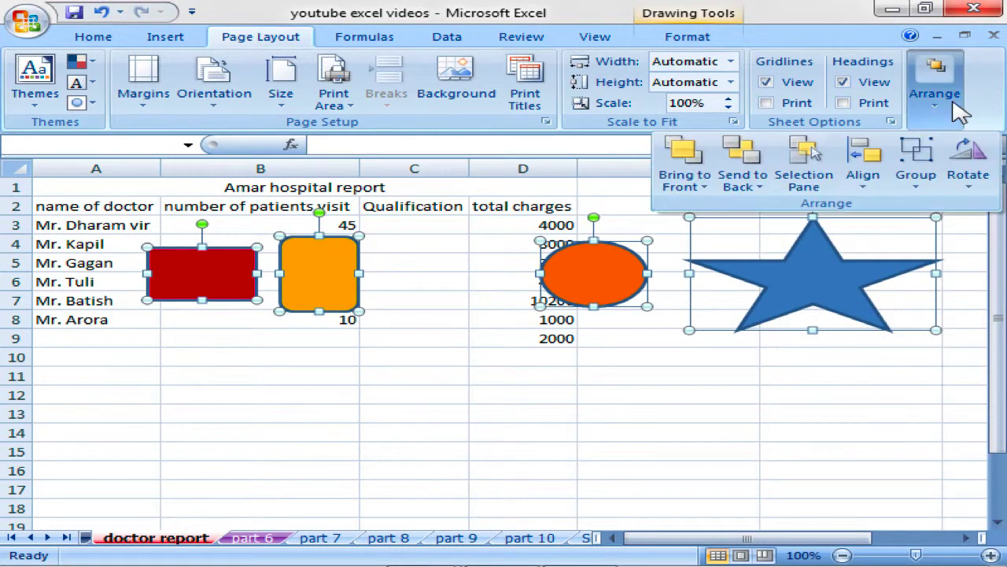
click(869, 175)
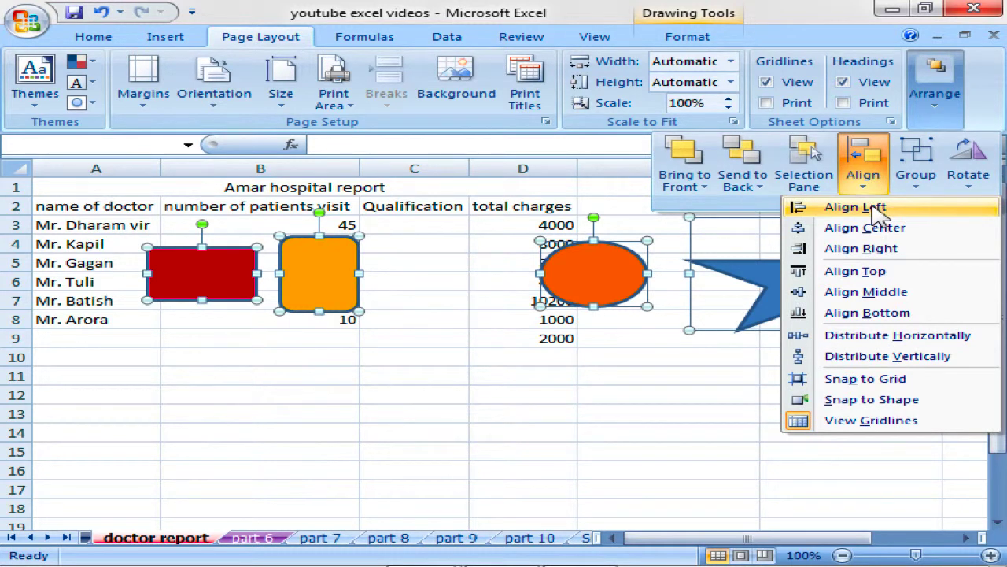
click(867, 318)
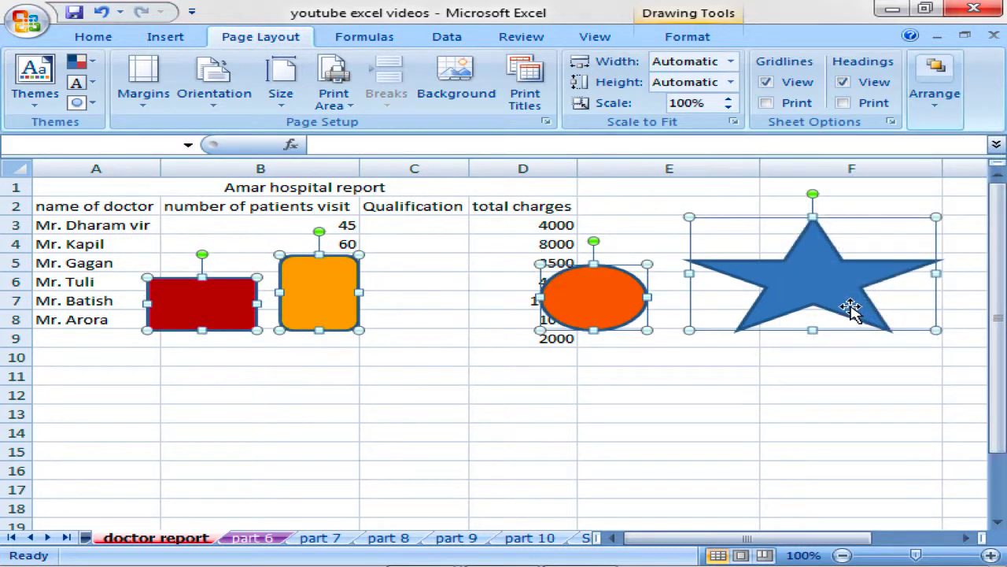
Review the Align options for the bottom-aligned shapes without applying any, and deselect the shapes
click(928, 118)
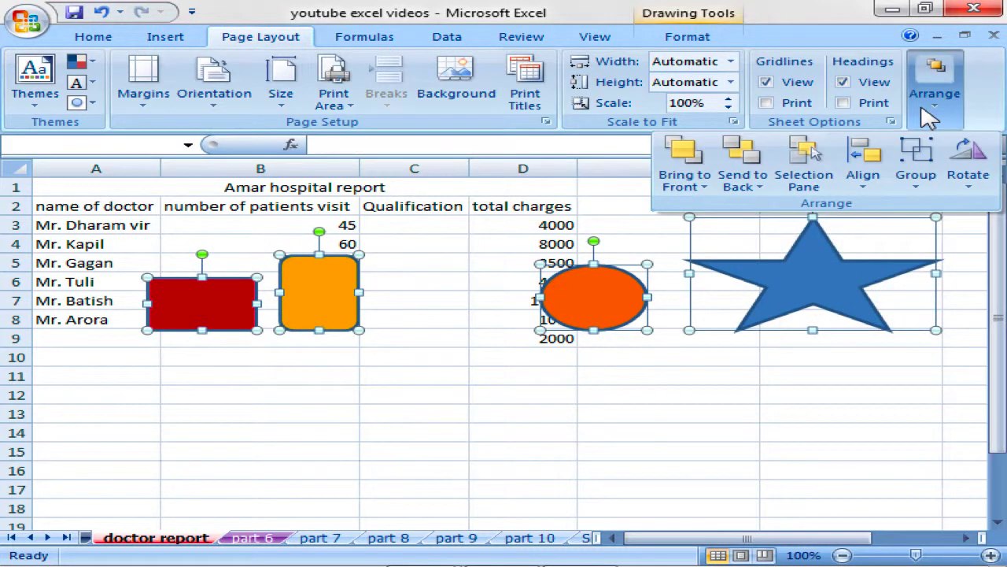
click(864, 182)
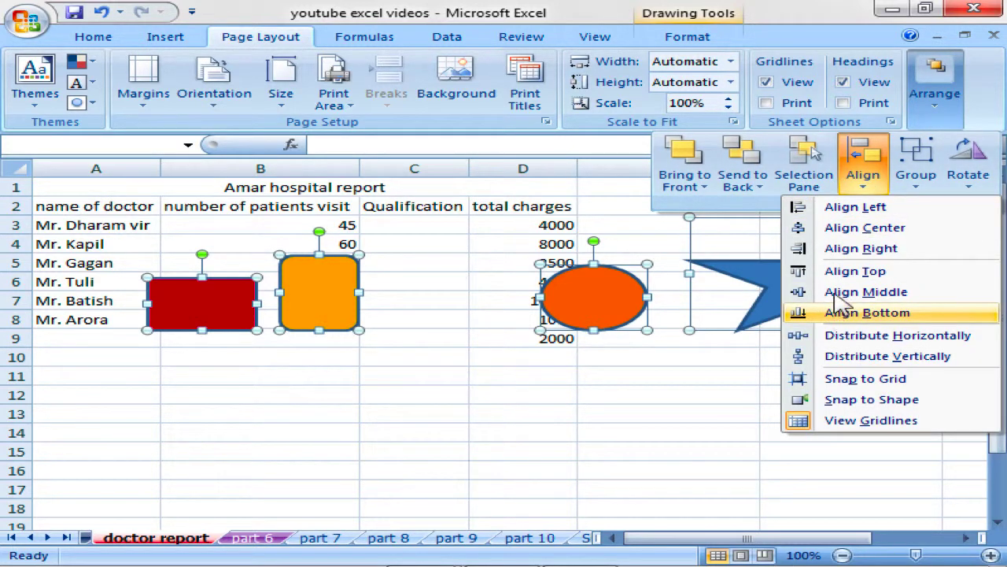
click(864, 176)
click(689, 347)
click(688, 346)
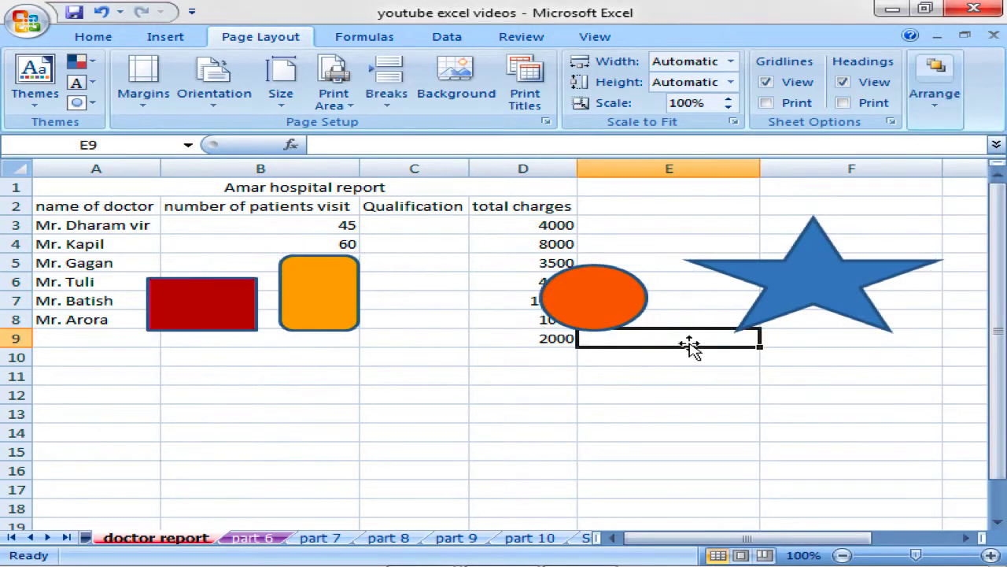
click(754, 318)
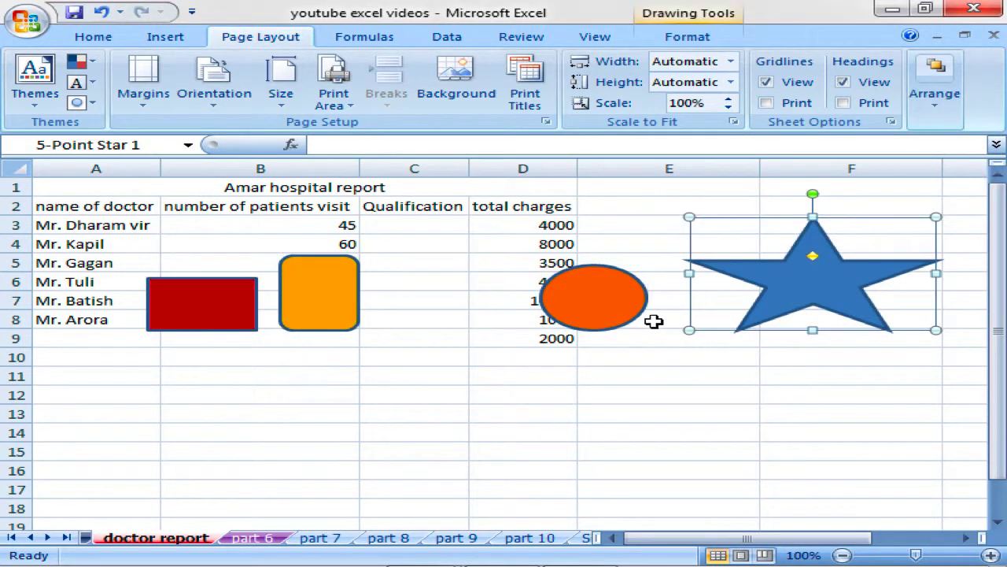
shift+click(602, 316)
shift+click(350, 307)
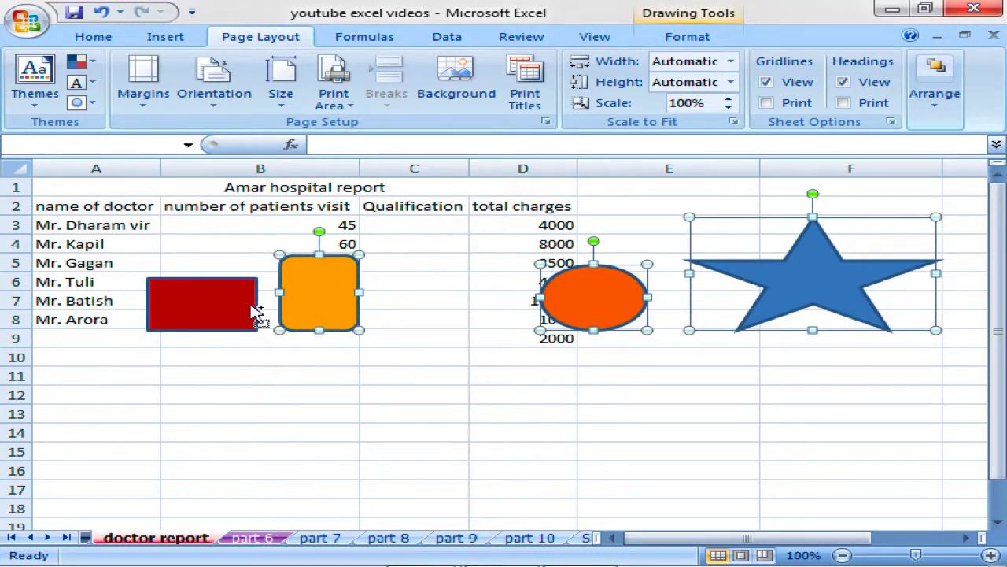
shift+click(250, 307)
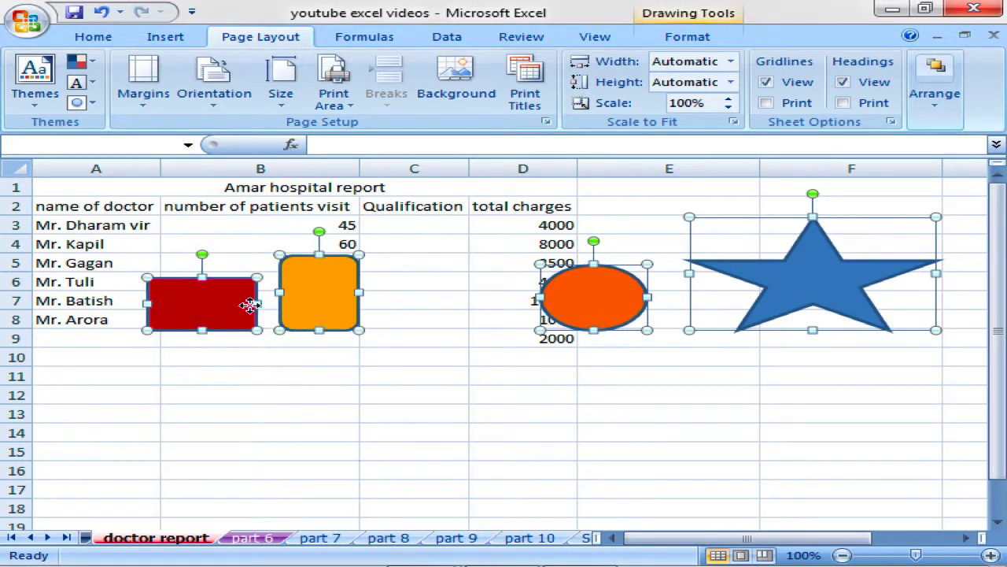
click(938, 122)
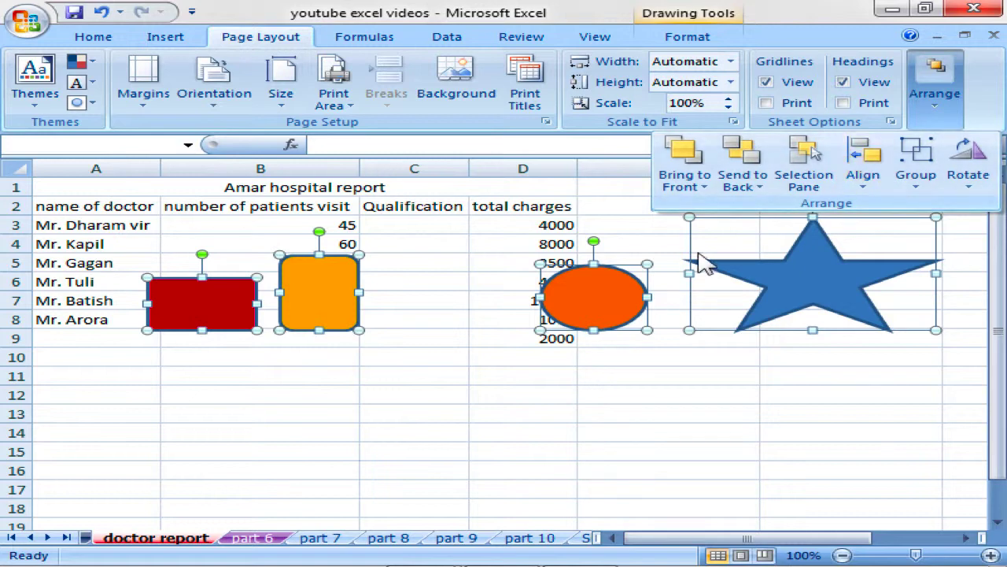
click(657, 376)
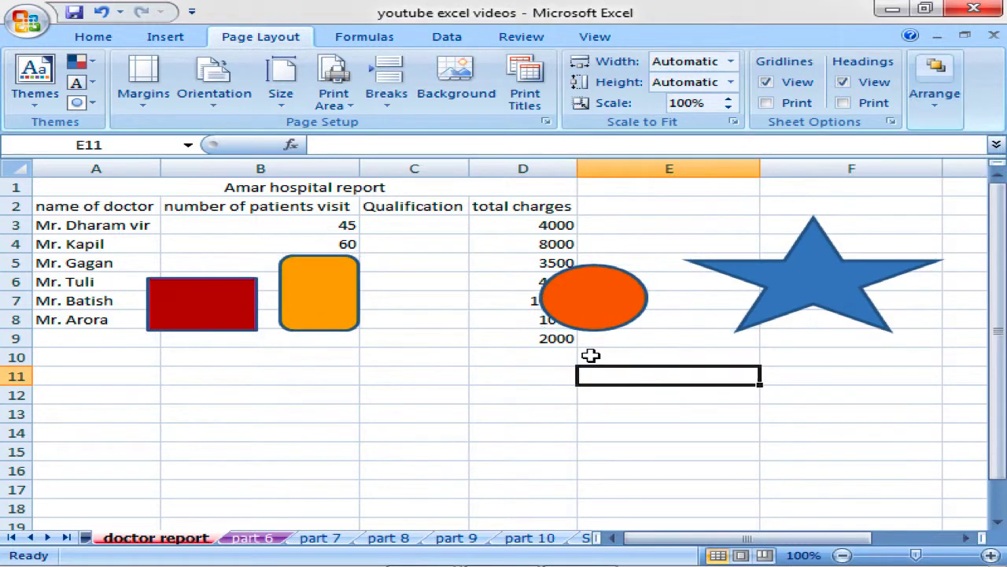
Arrange the shapes into one figure: star below the table in rows 10–15, oval at its tip, rounded rectangle and red rectangle at its side points
drag(799, 291, 460, 418)
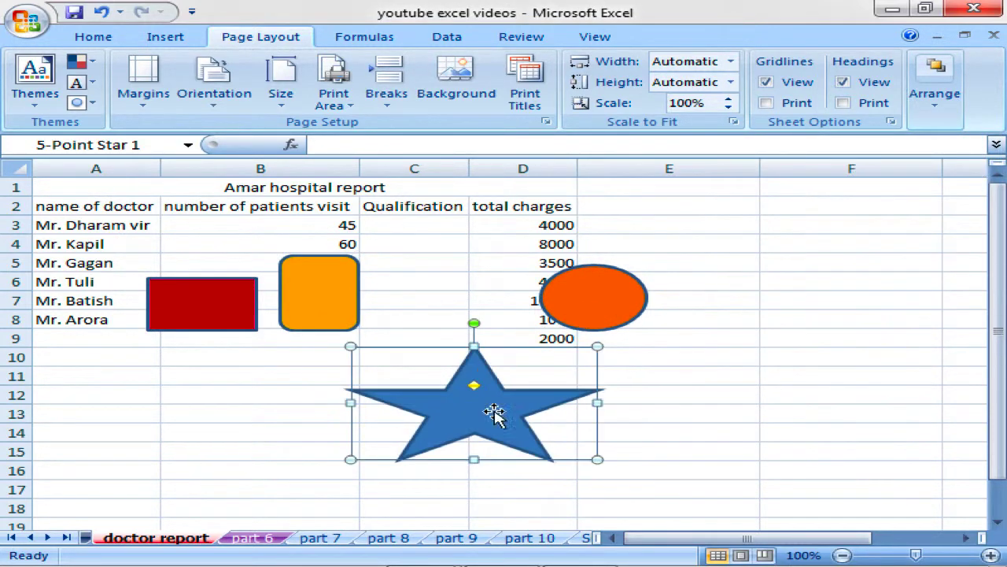
drag(590, 322, 458, 360)
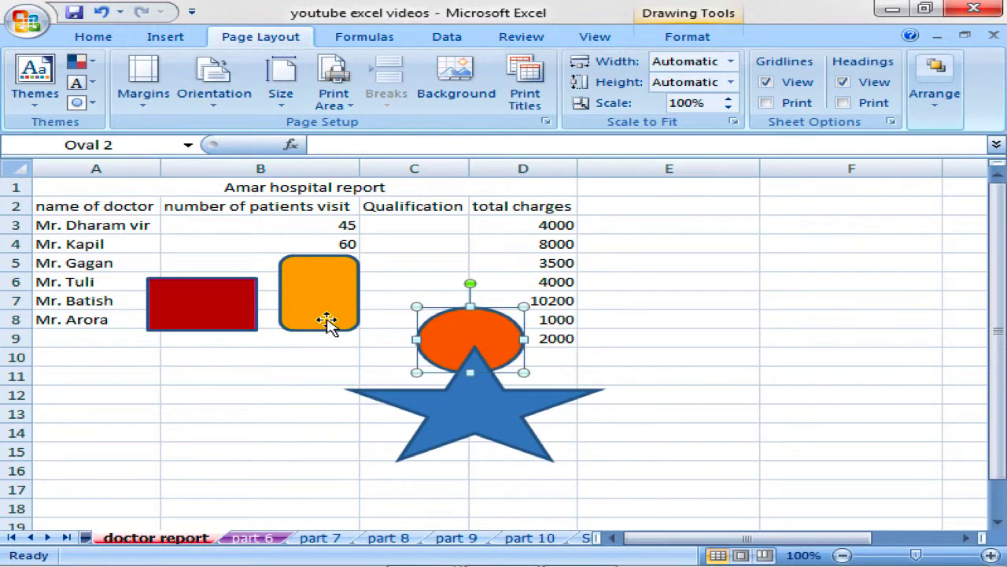
drag(328, 322, 357, 421)
drag(225, 324, 627, 418)
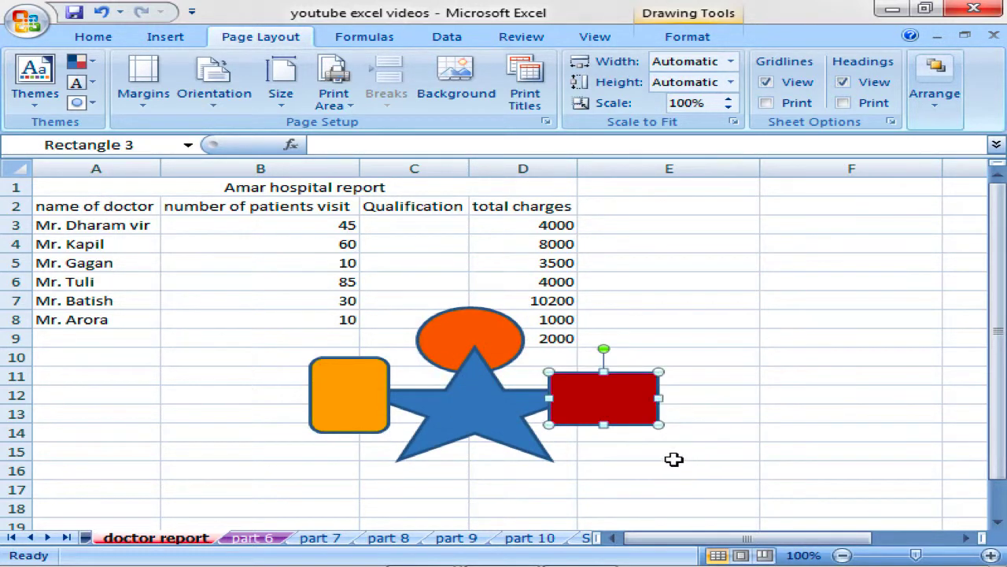
Select the red rectangle, star, rounded rectangle and oval together and group them into one object
shift+click(495, 428)
shift+click(328, 410)
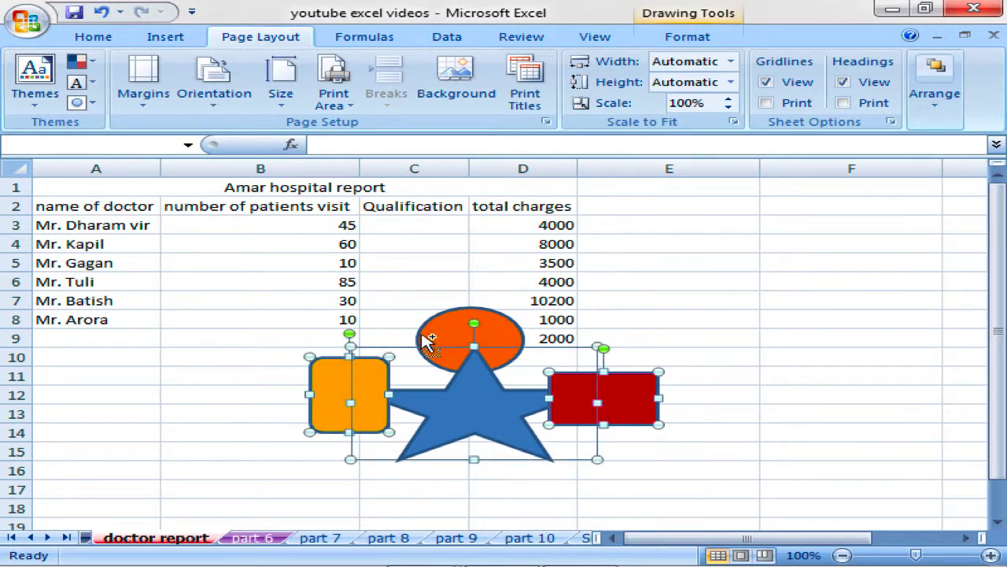
shift+click(439, 330)
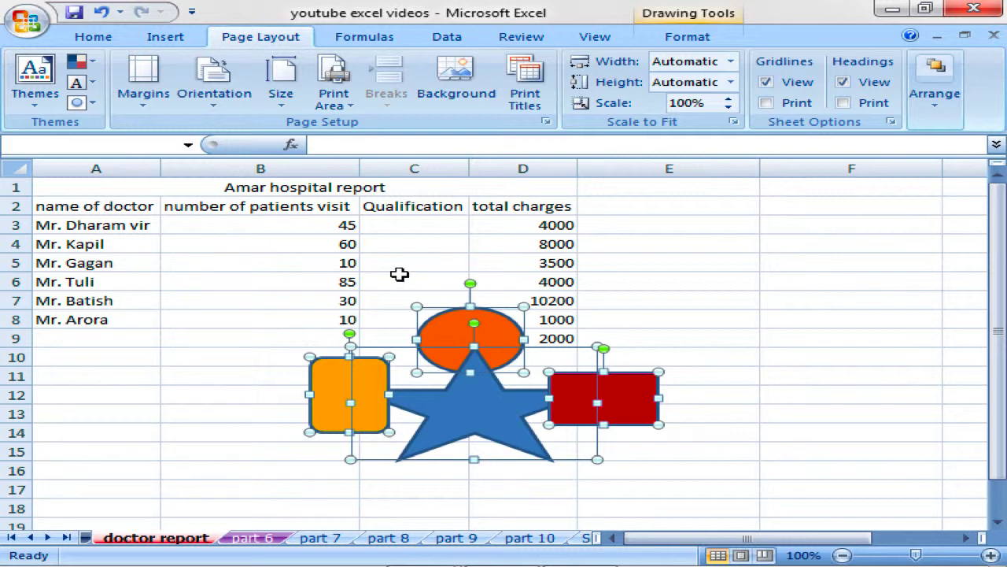
click(957, 118)
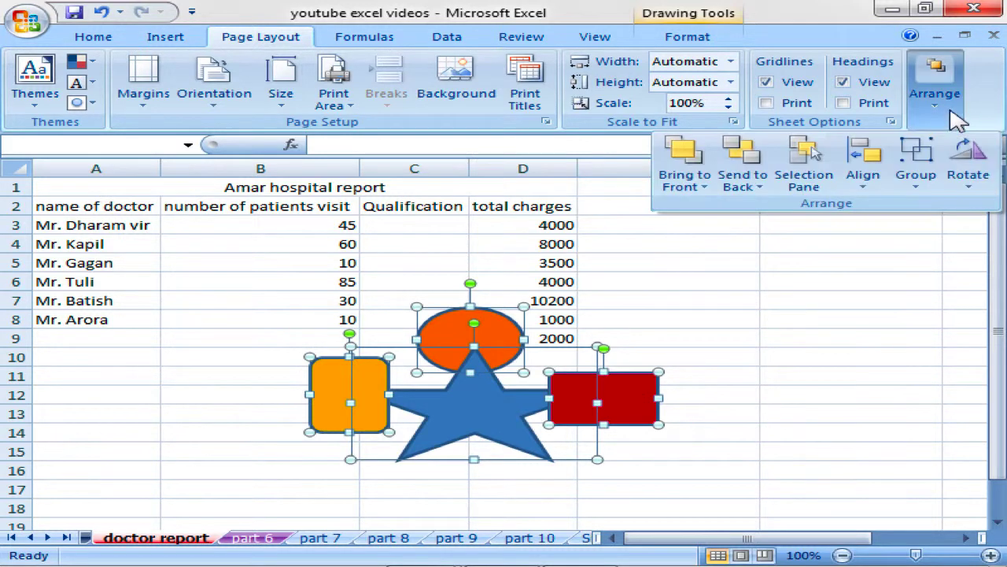
click(916, 170)
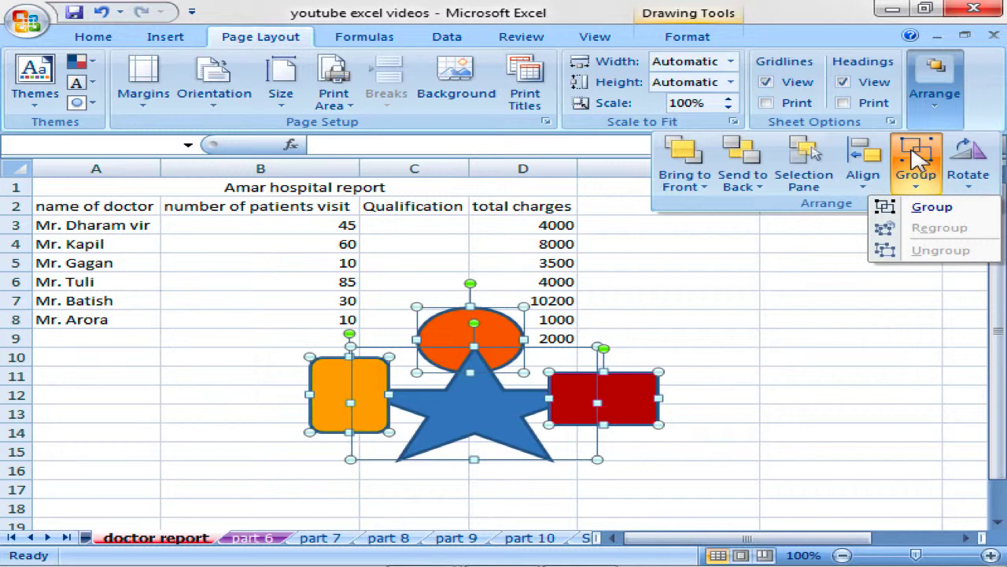
click(919, 207)
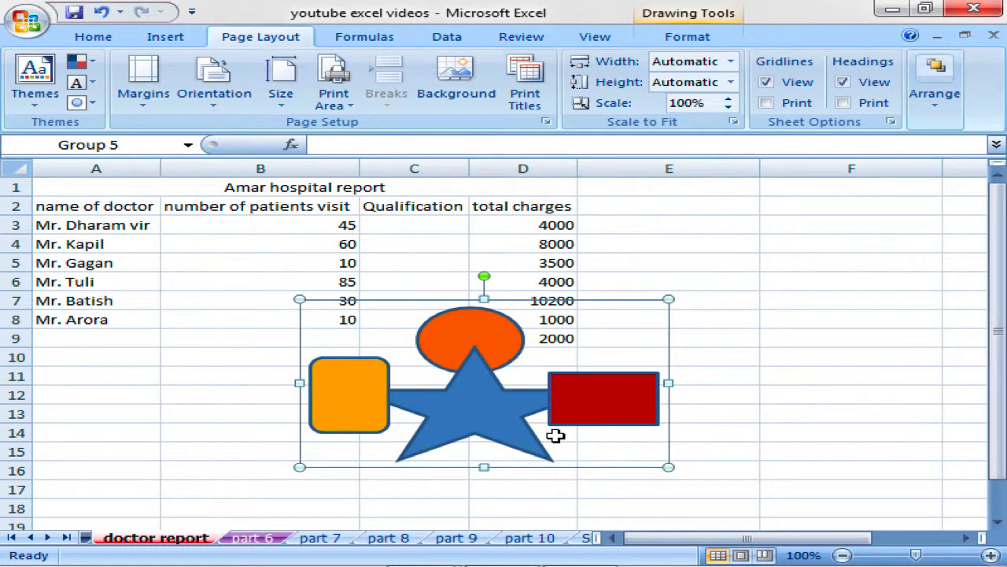
Shrink the grouped figure to about half its width and place it over columns C and D around rows 7–12
drag(504, 431, 473, 336)
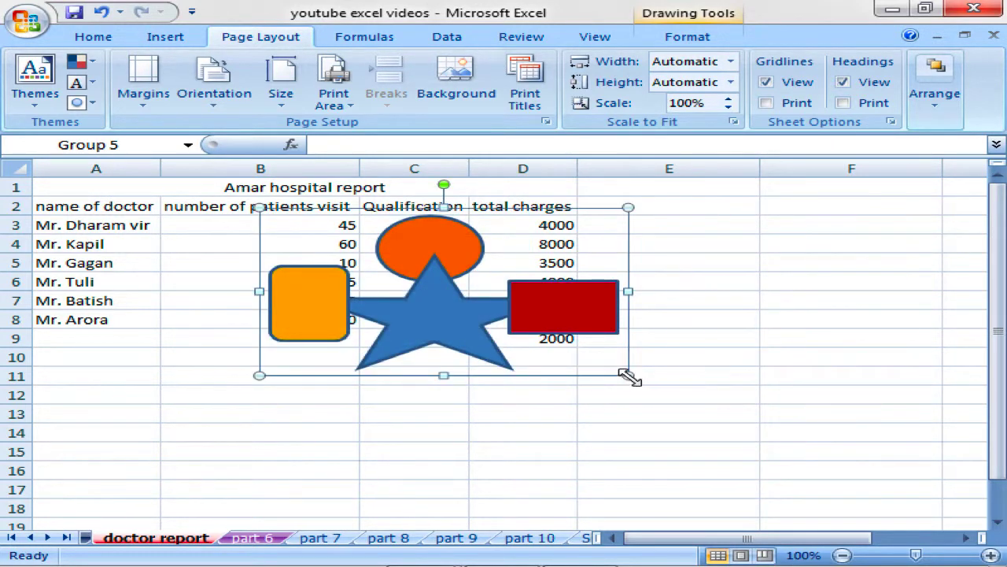
drag(628, 376, 440, 310)
drag(356, 295, 416, 354)
drag(416, 354, 473, 386)
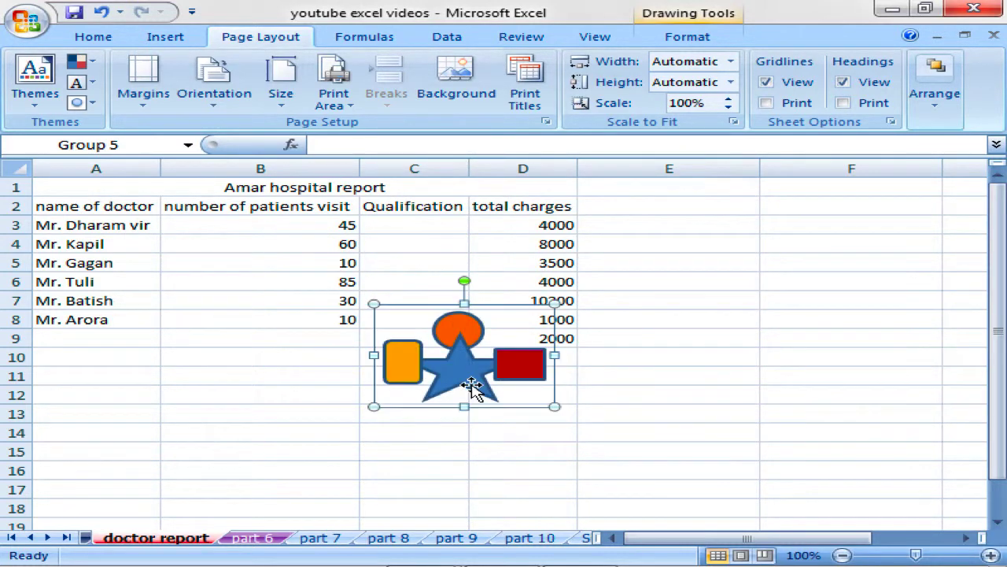
Ungroup the figure into its individual shapes and regroup them
click(927, 106)
click(922, 180)
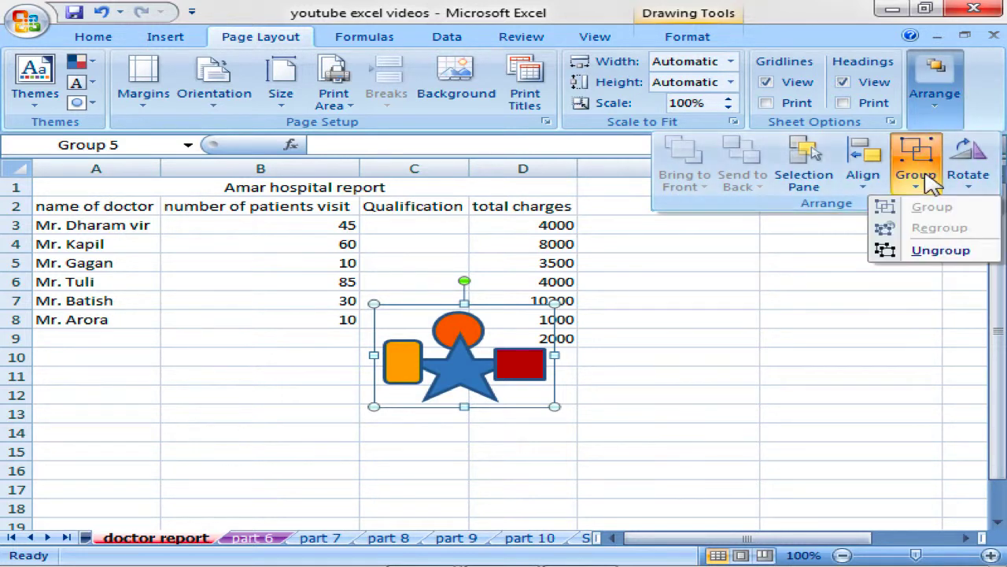
click(933, 251)
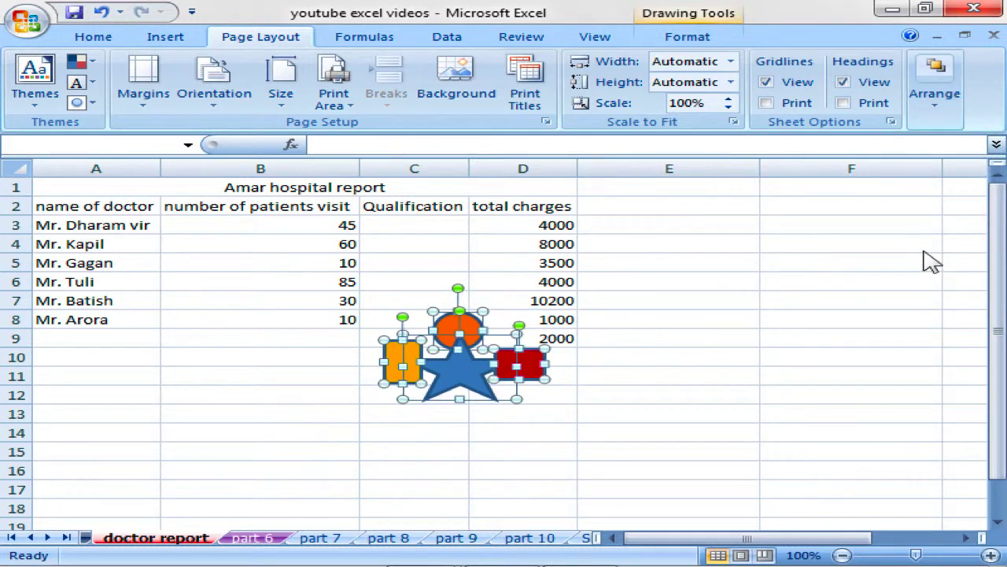
click(934, 114)
click(916, 167)
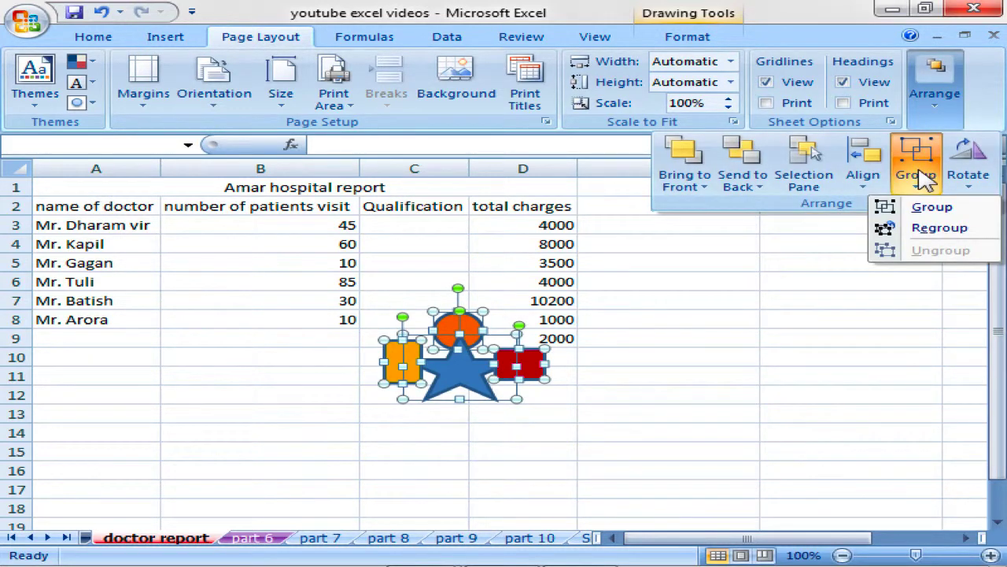
click(921, 241)
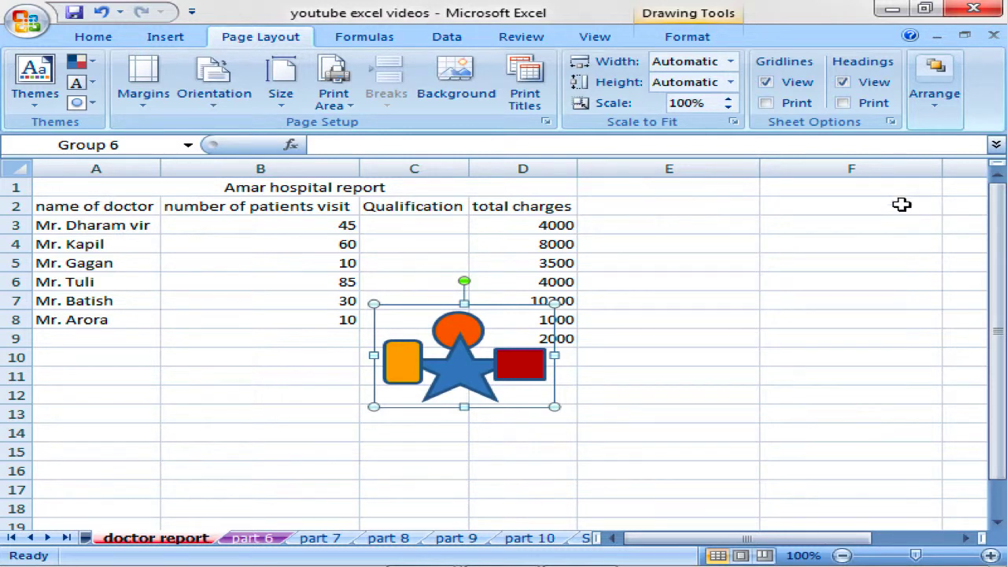
Rotate the grouped figure with Rotate Left 90°
click(929, 122)
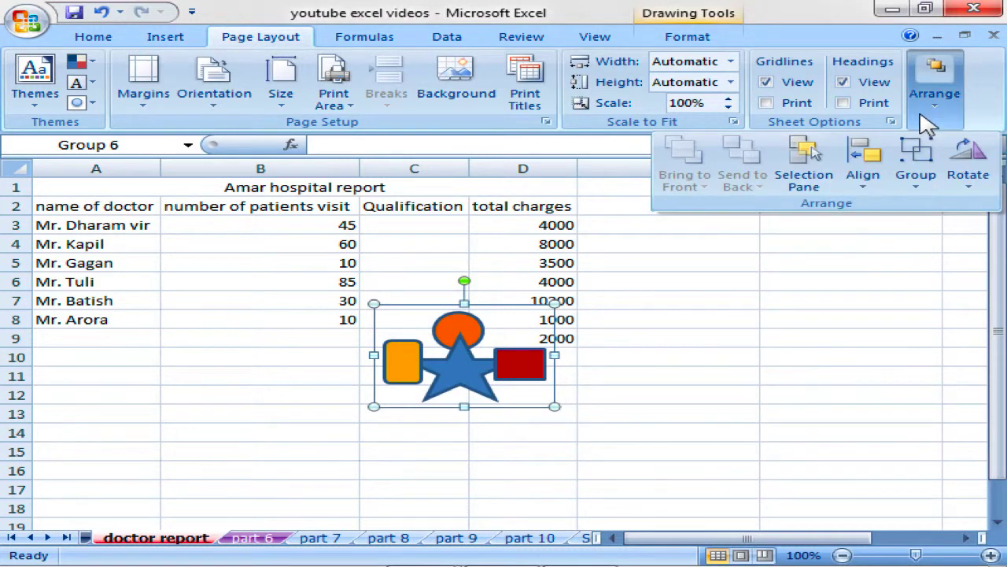
click(915, 179)
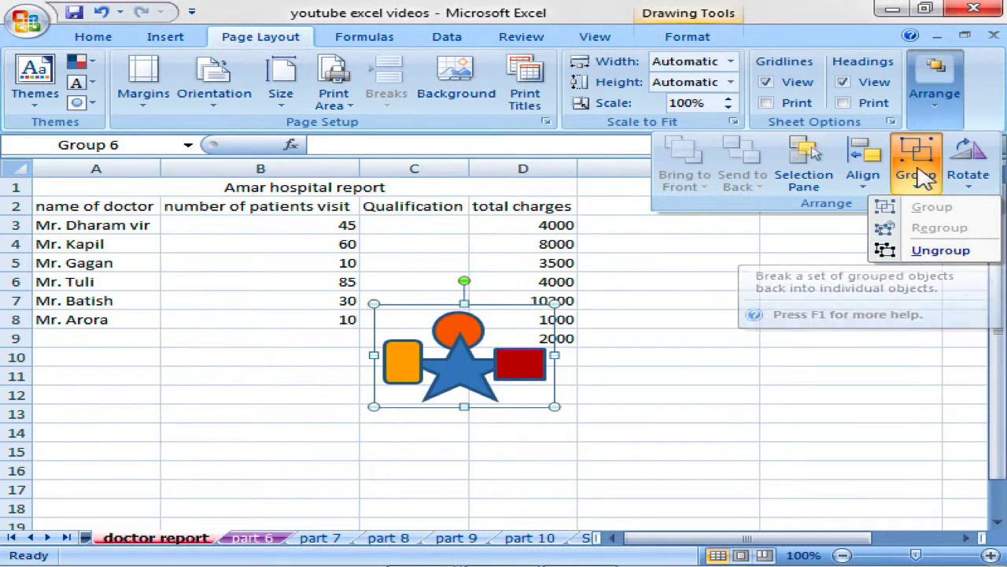
click(968, 185)
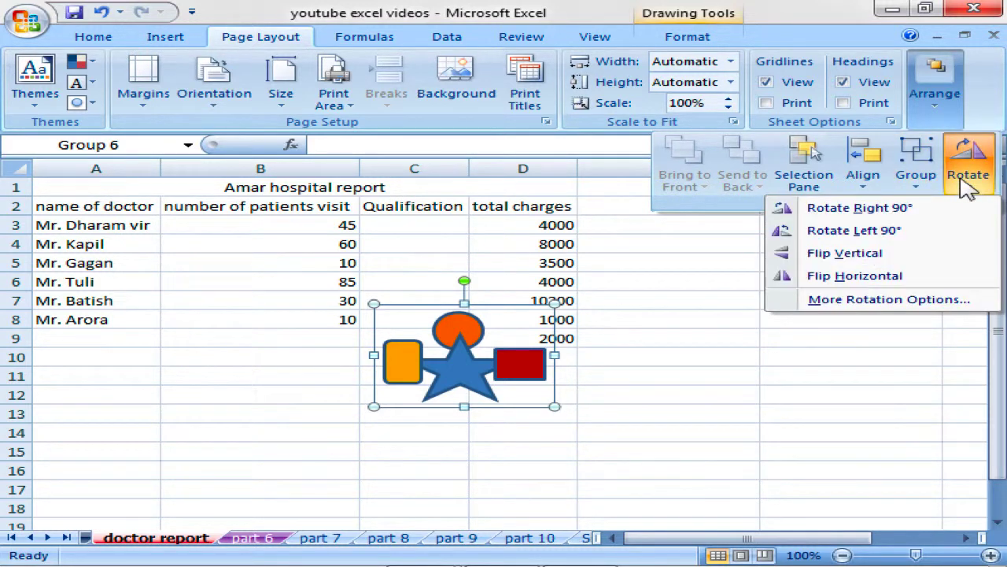
click(913, 210)
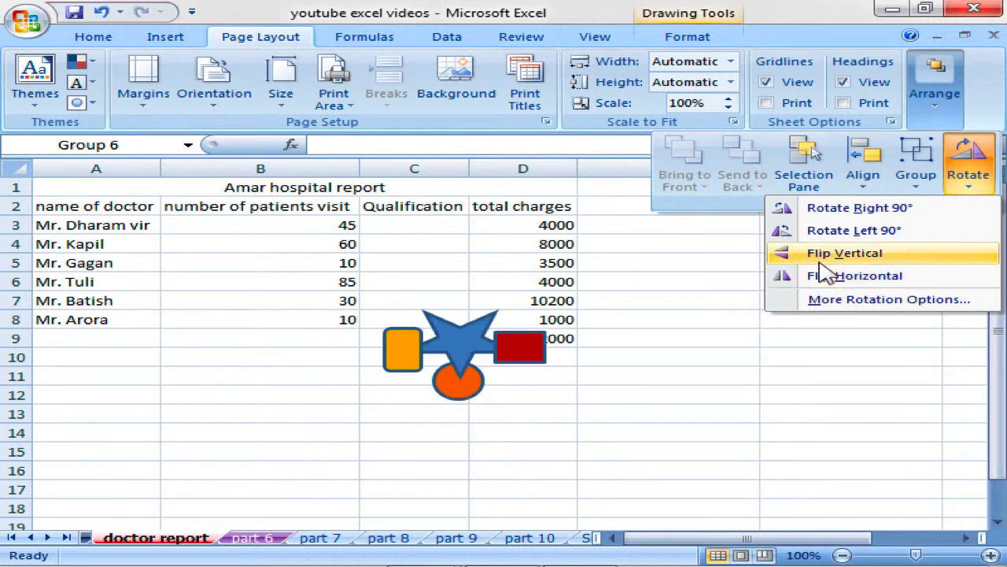
click(831, 230)
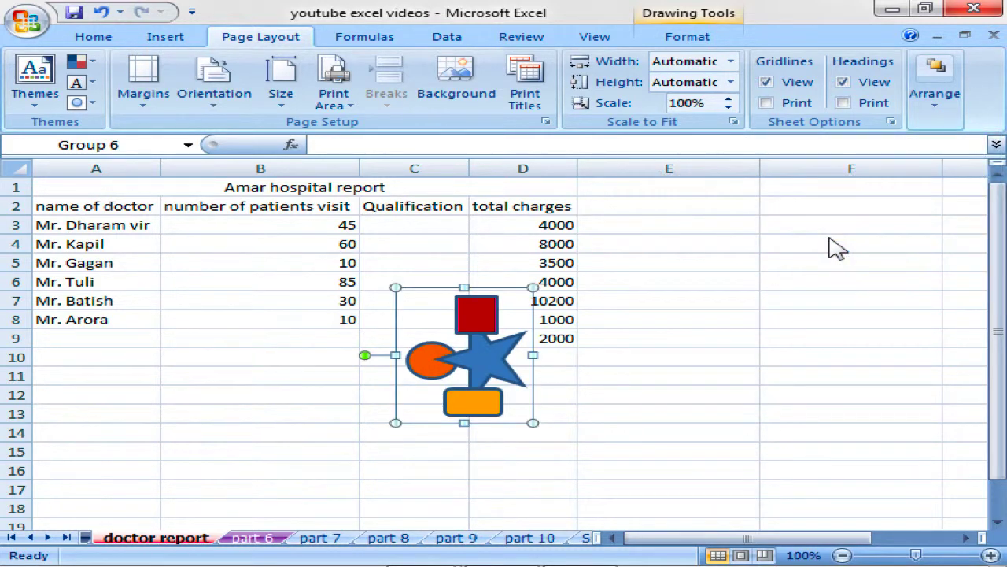
Open the Arrange commands for the rotated group
click(932, 109)
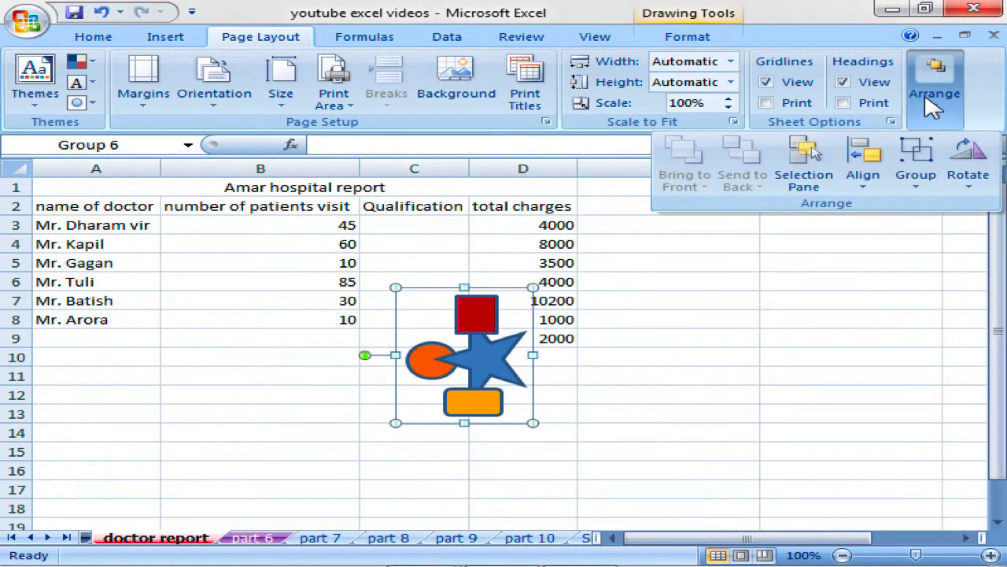